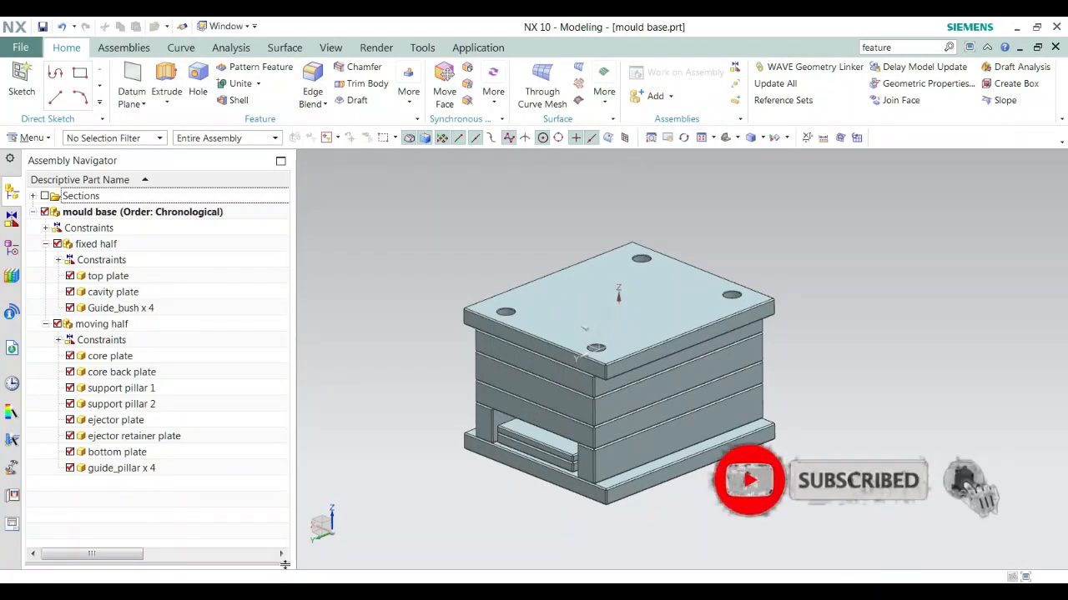
Switch to the file explorer and move the ADVANCE UG MOULD DESIGN METHOD video from VINDY CAD into the LIBRABRY folder
key("alt+Tab")
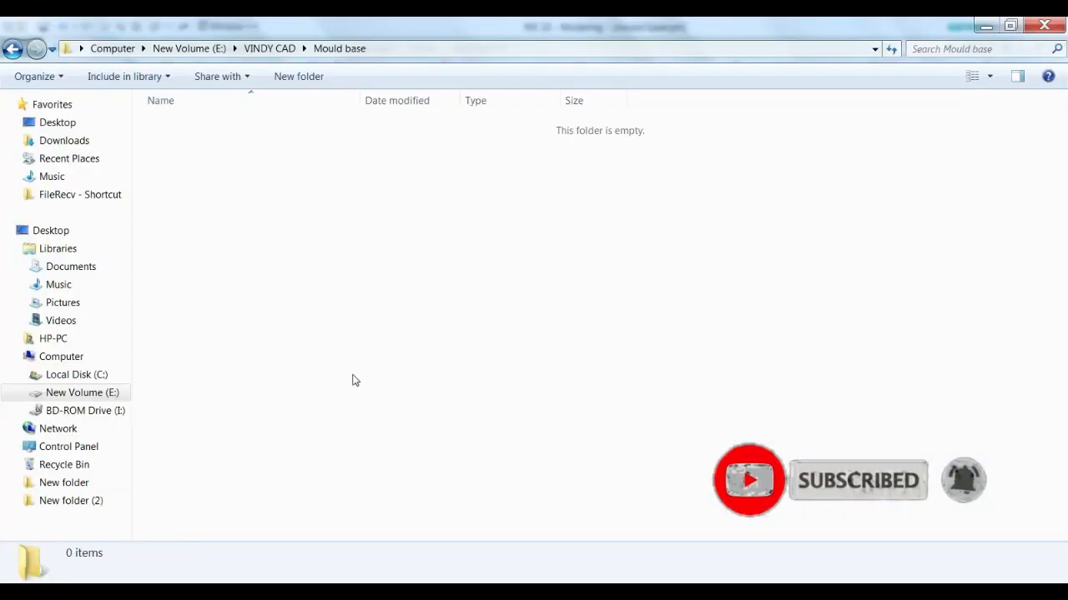
left_click(260, 48)
left_click(364, 300)
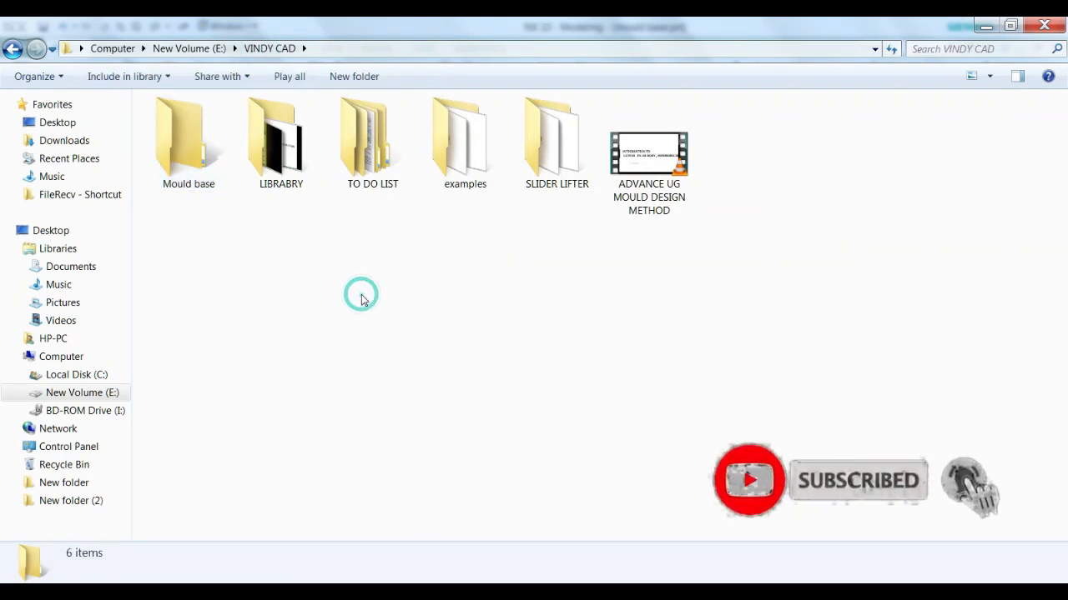
left_click(172, 130)
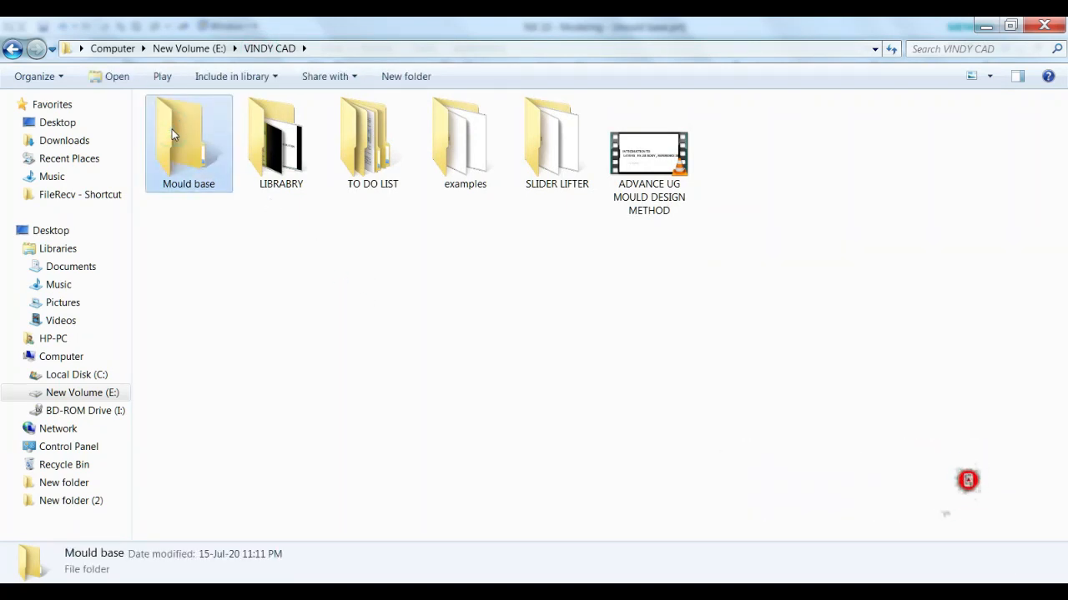
left_click(369, 311)
left_click_drag(649, 154, 286, 196)
Open the empty Mould base folder in VINDY CAD and copy its full directory path
left_click(166, 135)
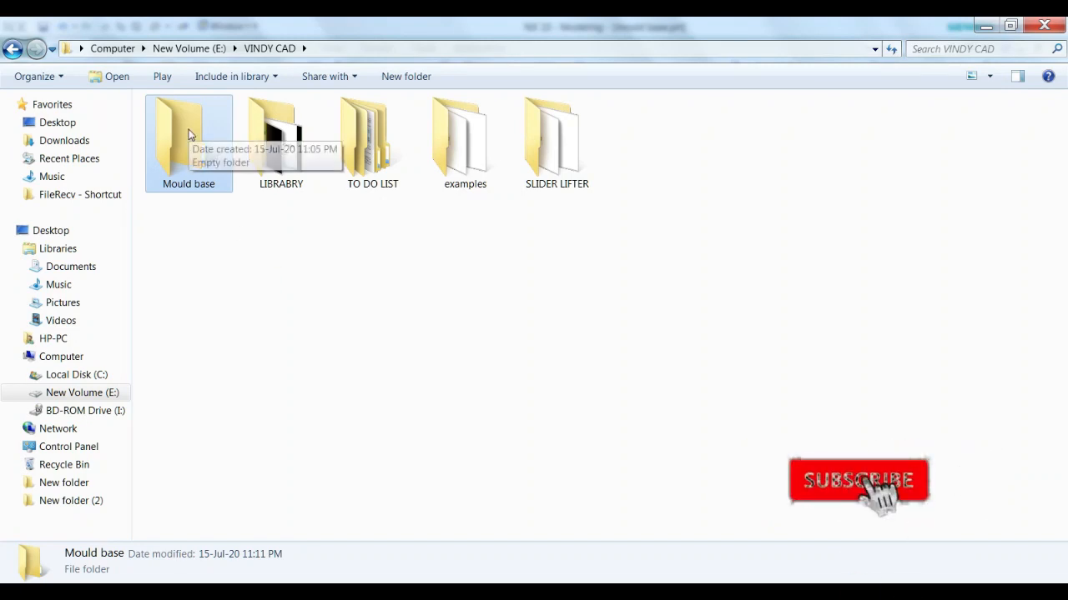
double_click(196, 191)
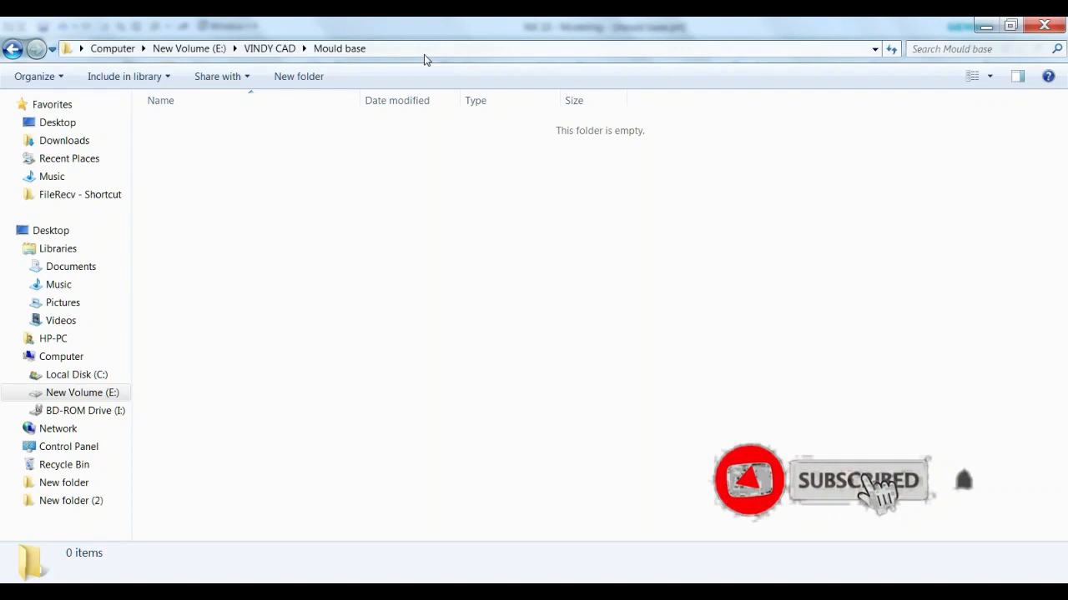
left_click(453, 49)
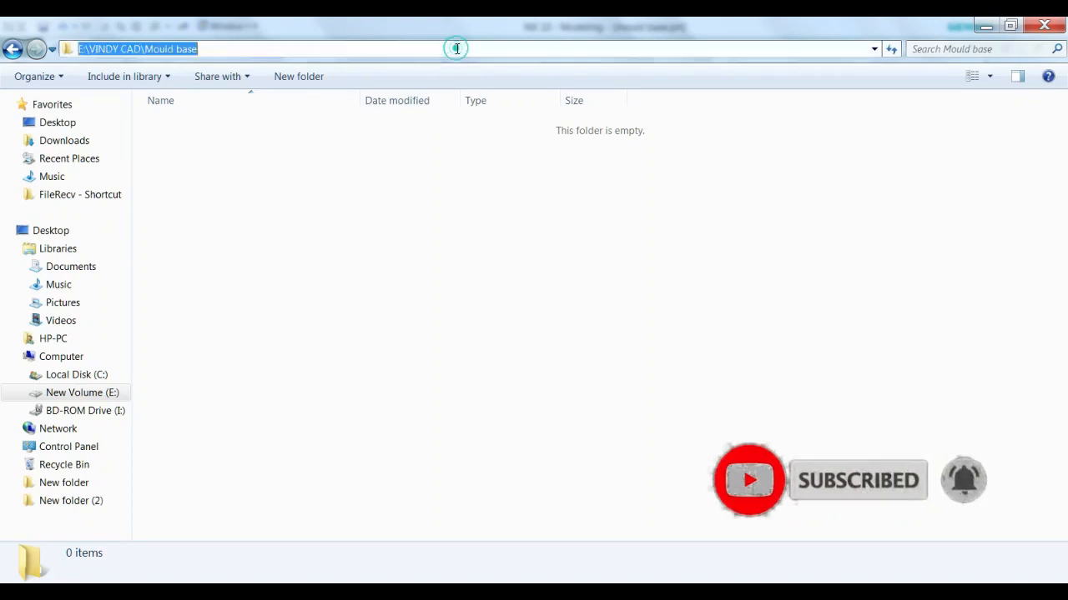
right_click(456, 49)
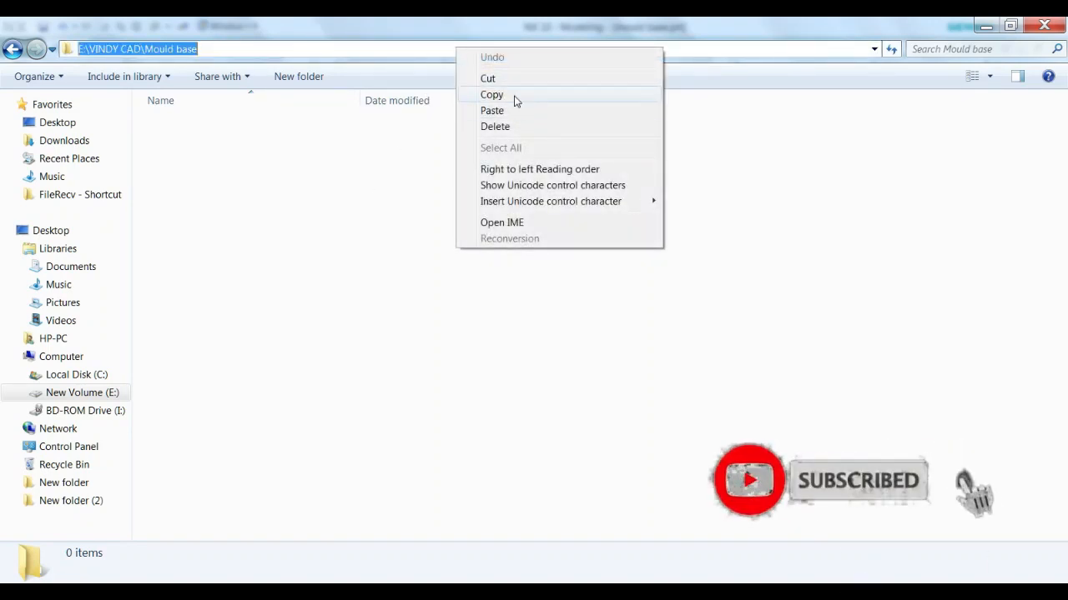
left_click(515, 98)
left_click(383, 341)
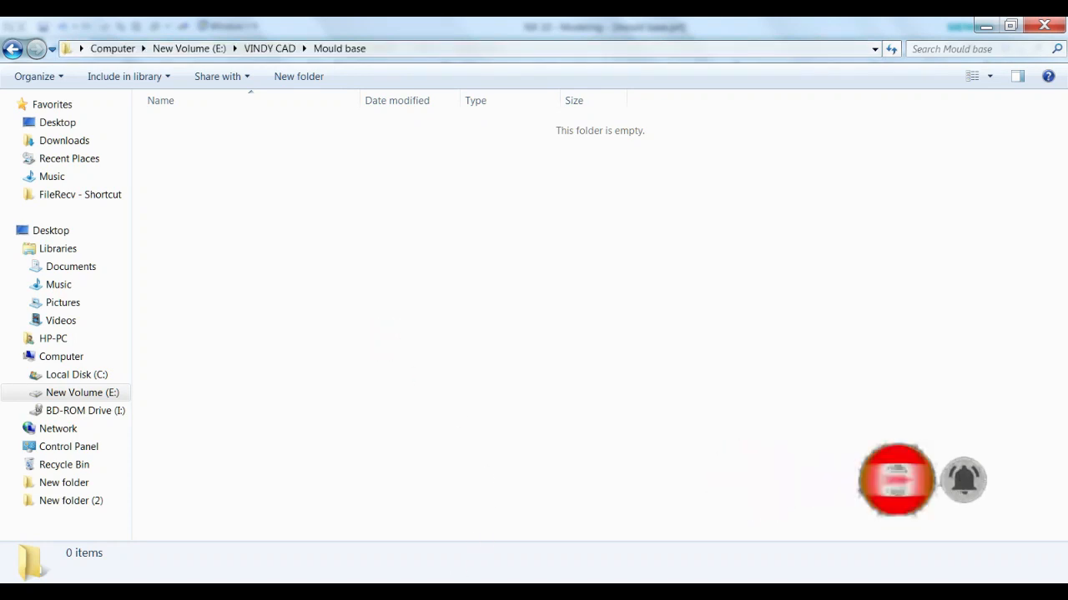
Return to NX and start a new clone assembly operation, adding the mould base part from the expression folder as its assembly
mouse_move(460, 592)
left_click(469, 496)
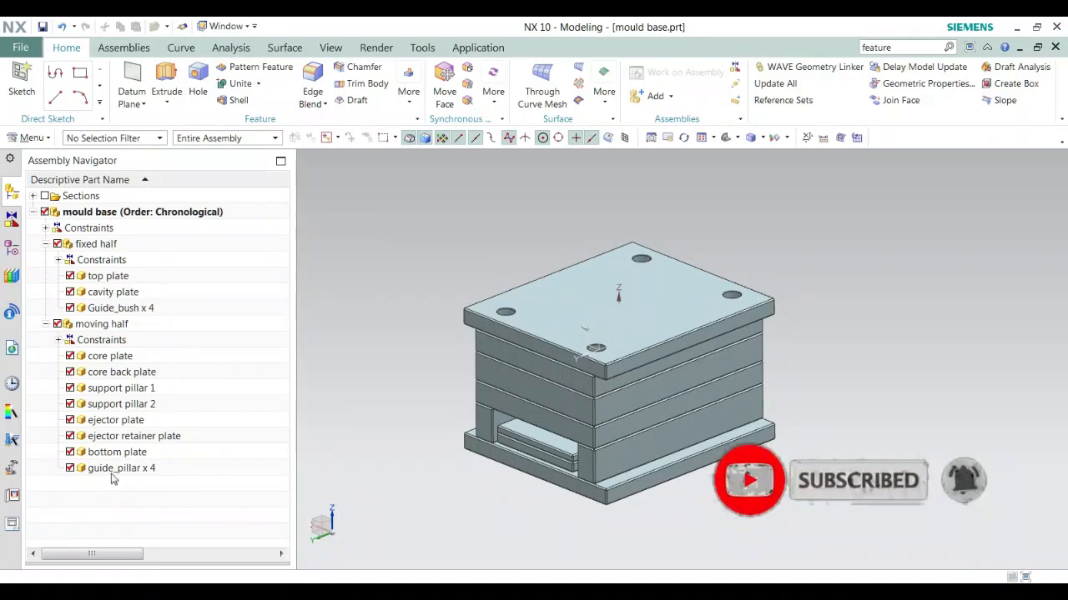
left_click(26, 139)
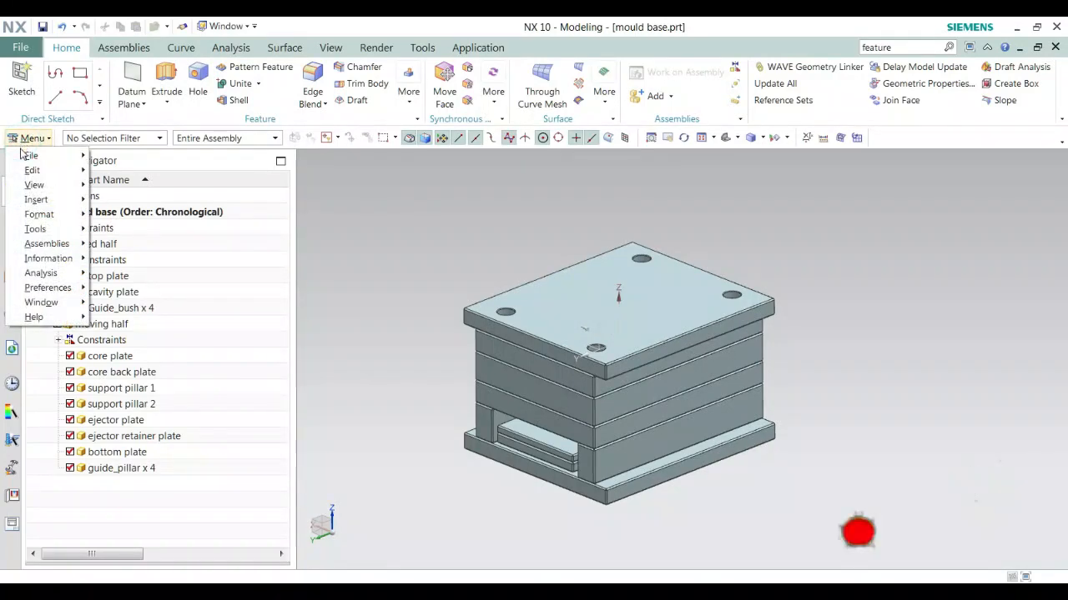
mouse_move(52, 260)
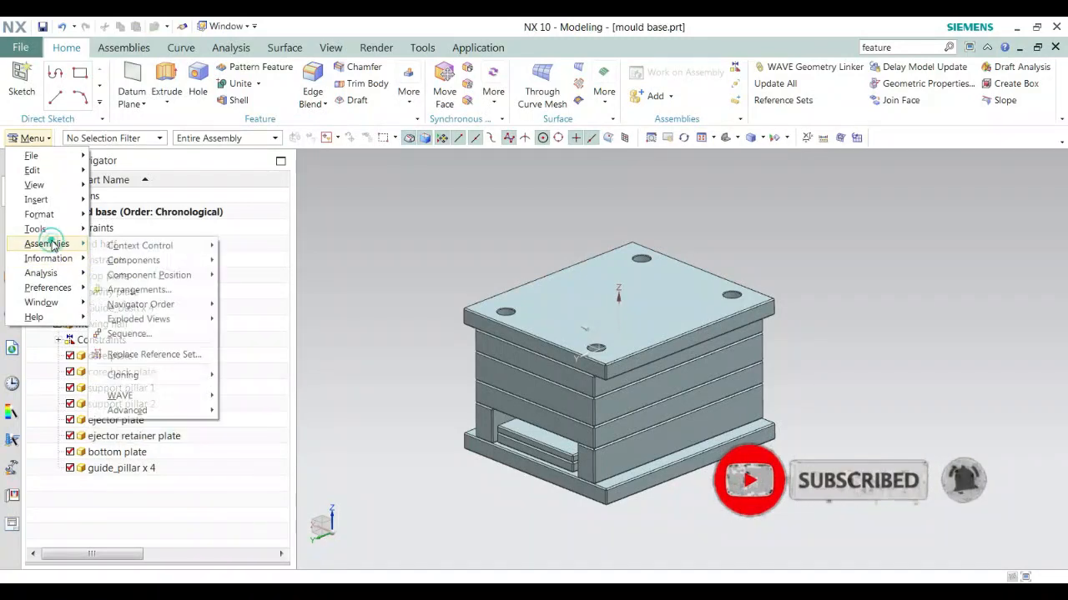
mouse_move(166, 377)
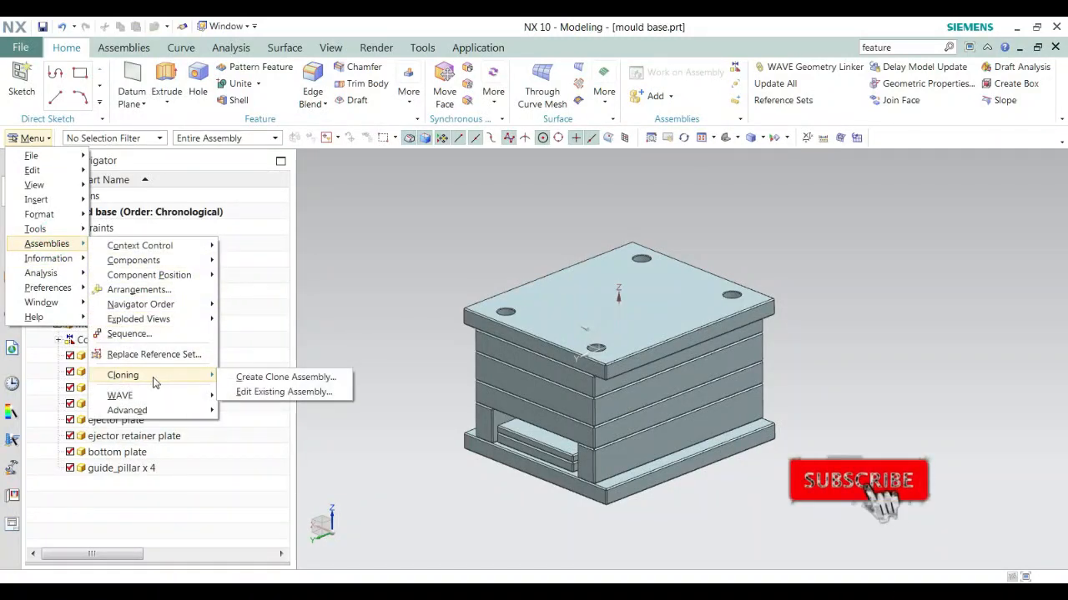
left_click(276, 380)
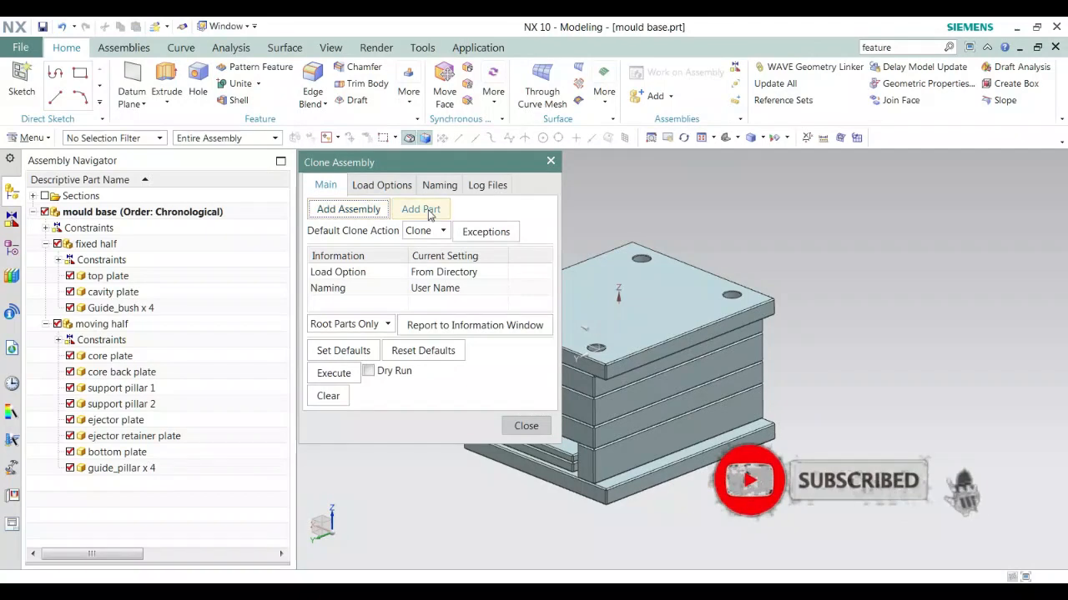
left_click(350, 209)
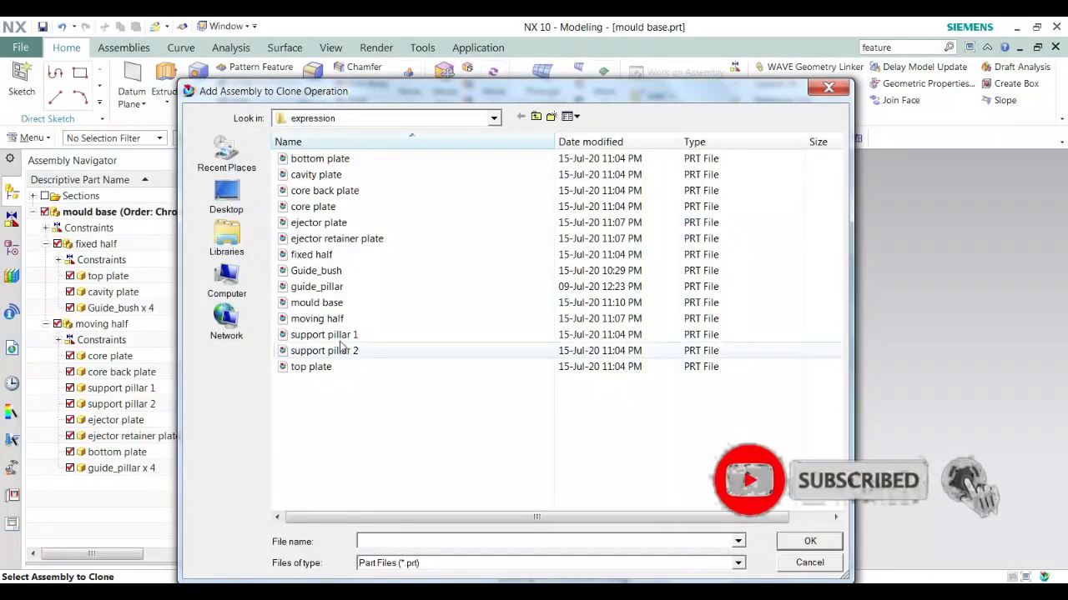
left_click(322, 305)
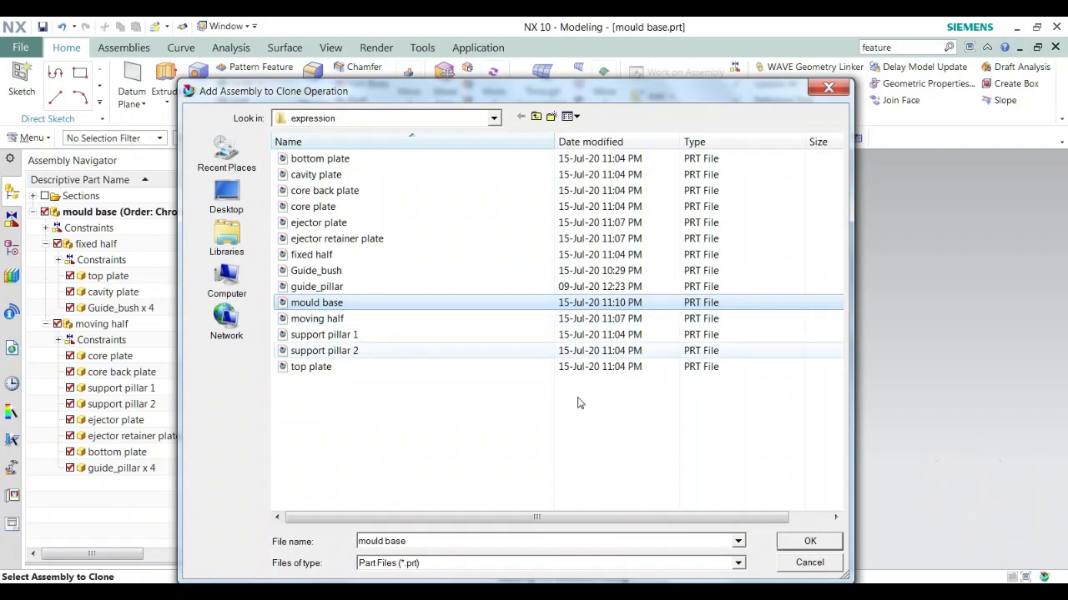
left_click(810, 542)
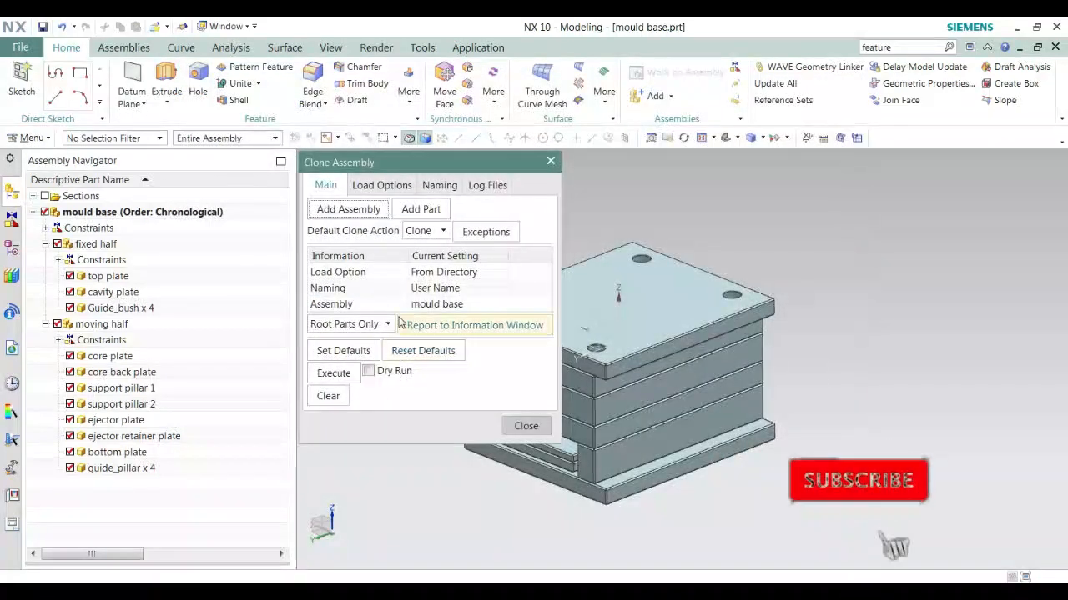
Review the load method options of the clone operation
left_click(381, 186)
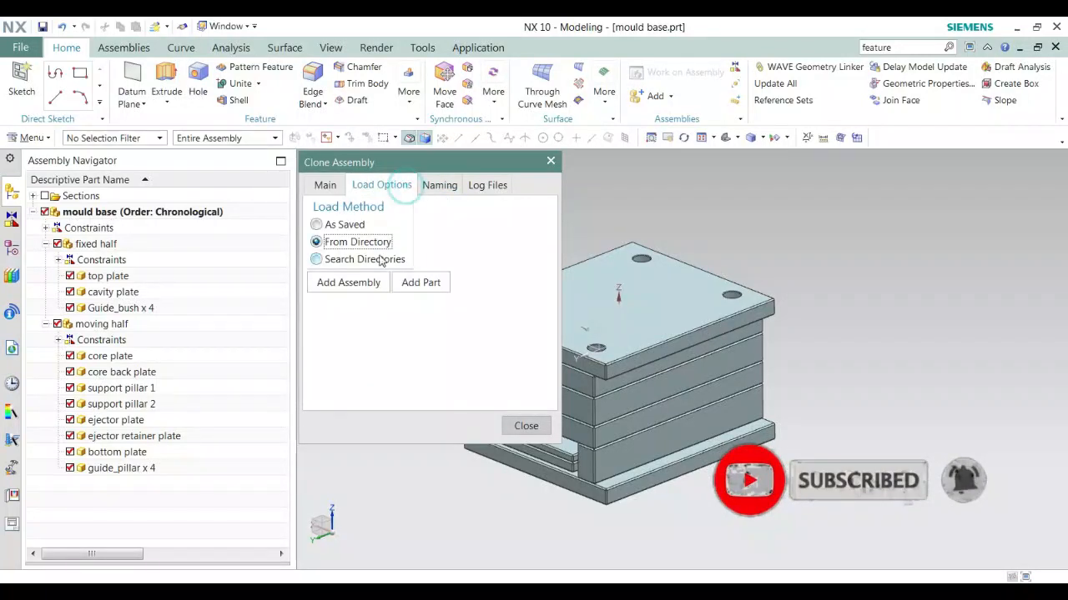
left_click(325, 185)
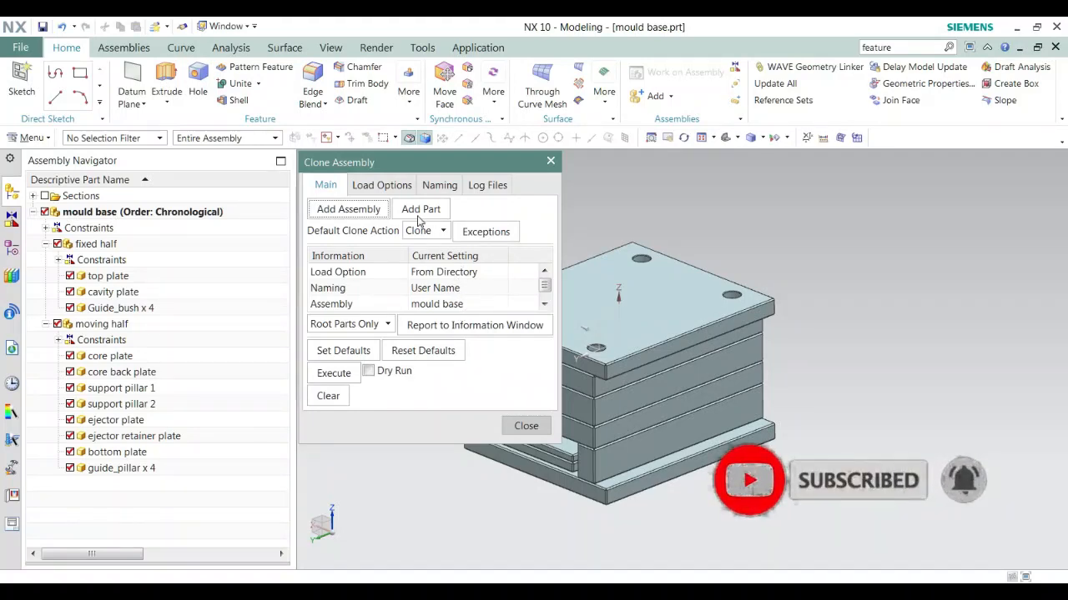
left_click(385, 188)
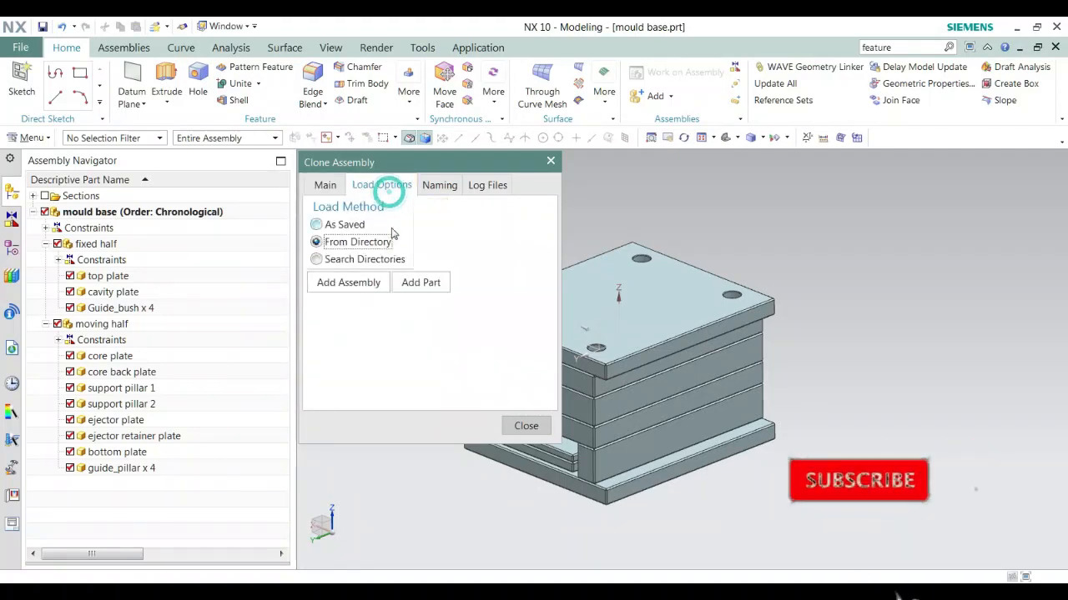
left_click(341, 284)
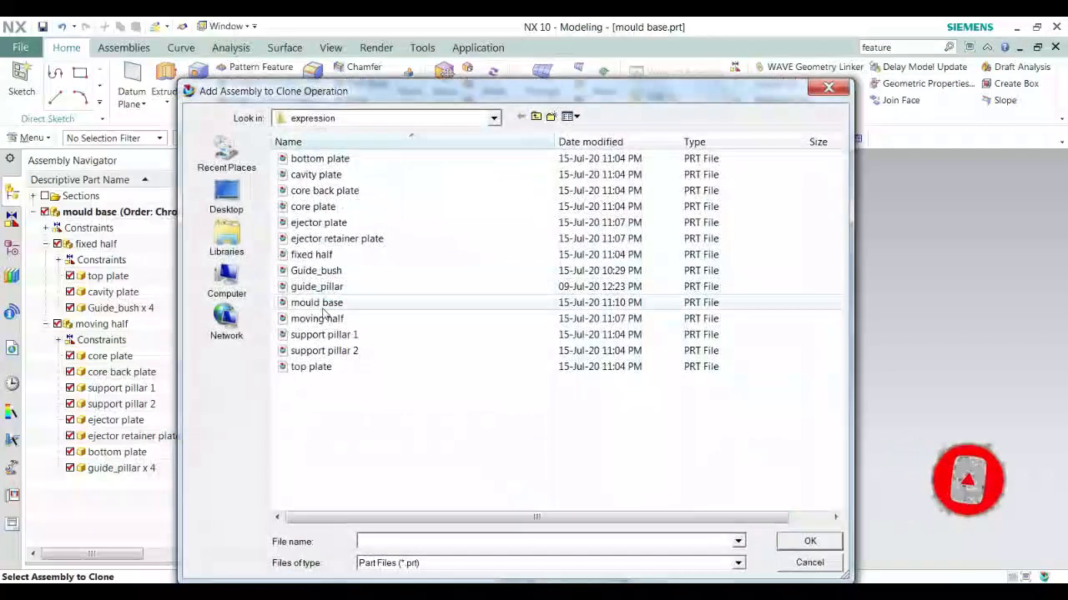
left_click(794, 564)
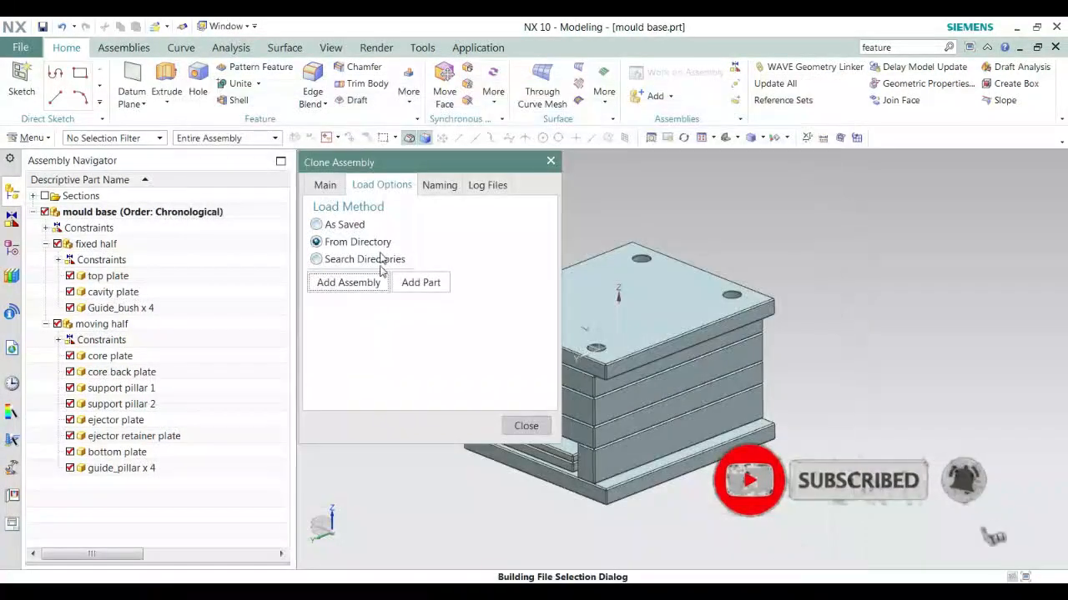
Set the default output directory for the cloned parts to E:\VINDY CAD\Mould base
left_click(438, 185)
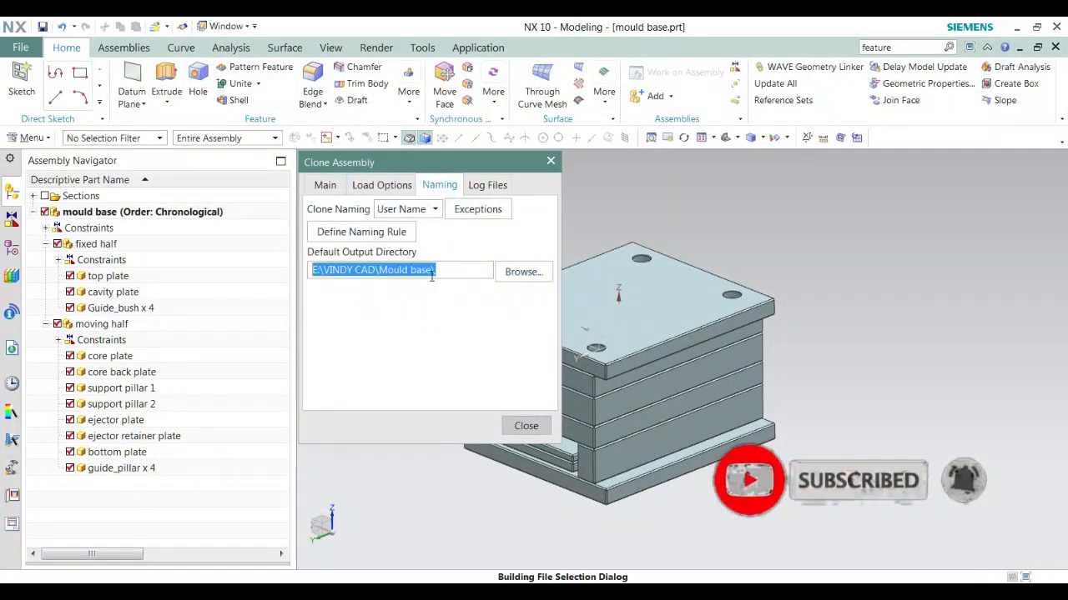
left_click(523, 271)
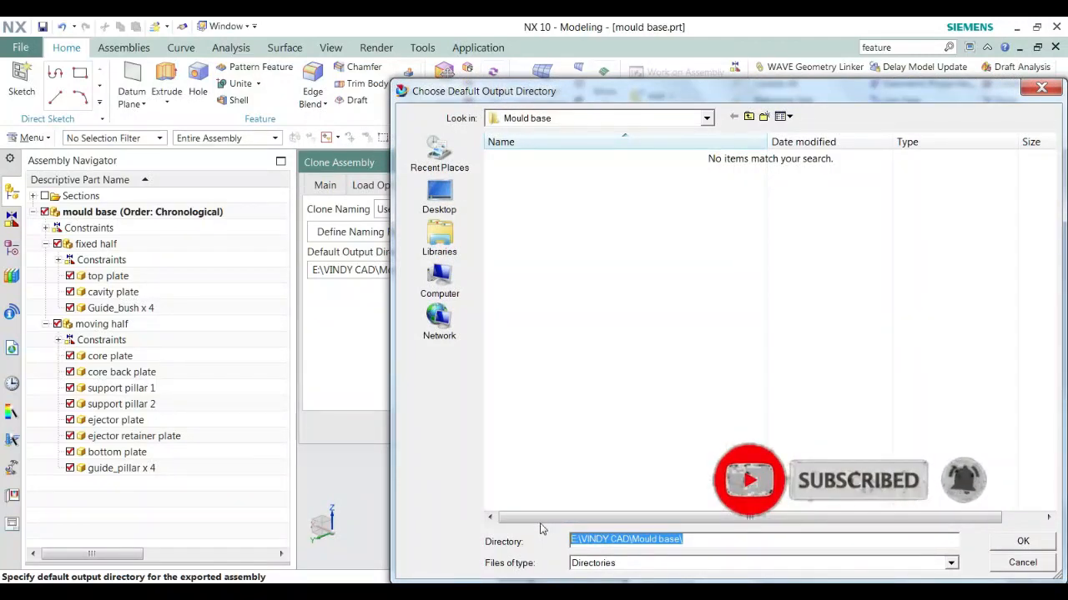
key("Right")
key("BackSpace")
left_click(1020, 542)
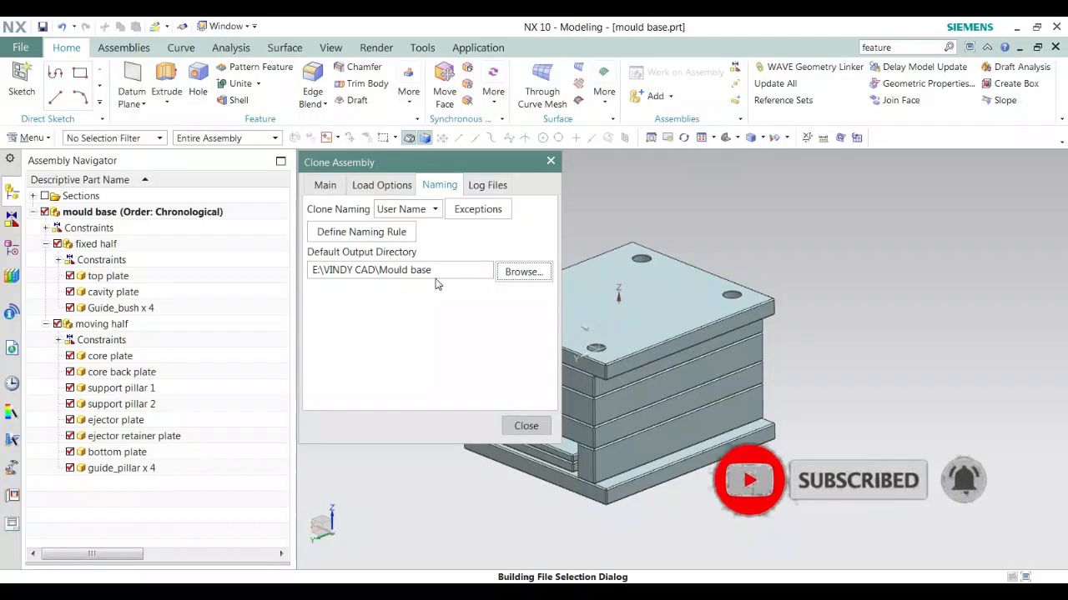
Define a clone naming rule that adds the prefix VindyCAD_ to the part names
left_click(398, 235)
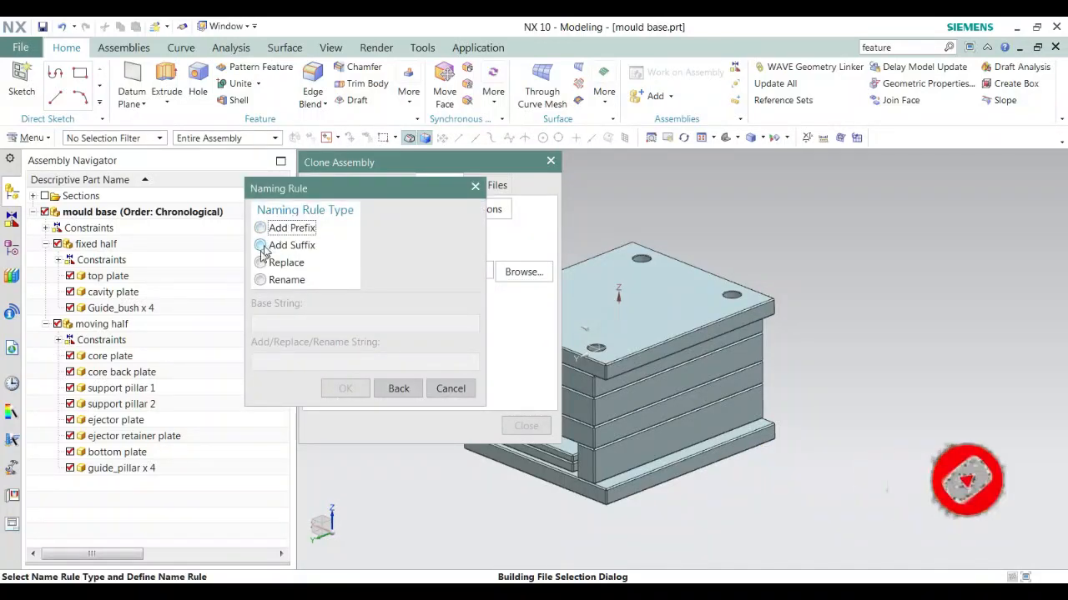
left_click(260, 229)
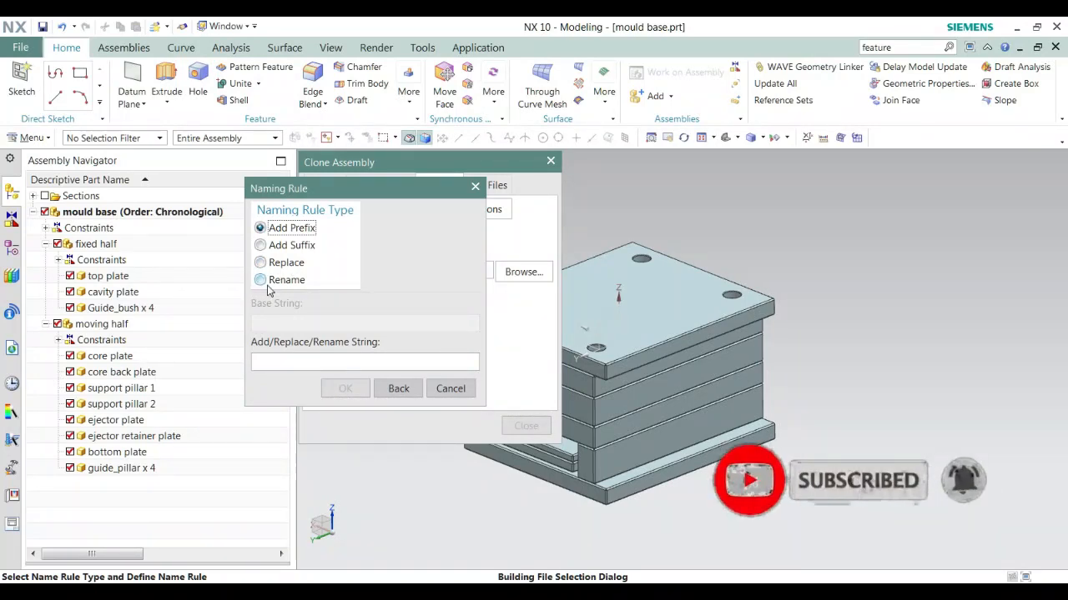
left_click(289, 367)
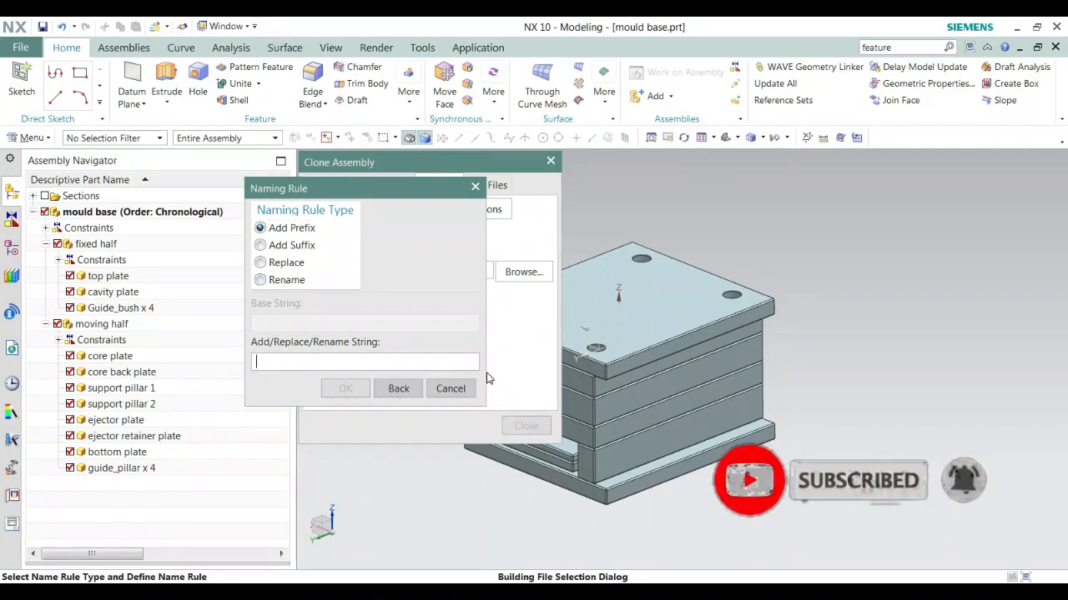
type("Vindy")
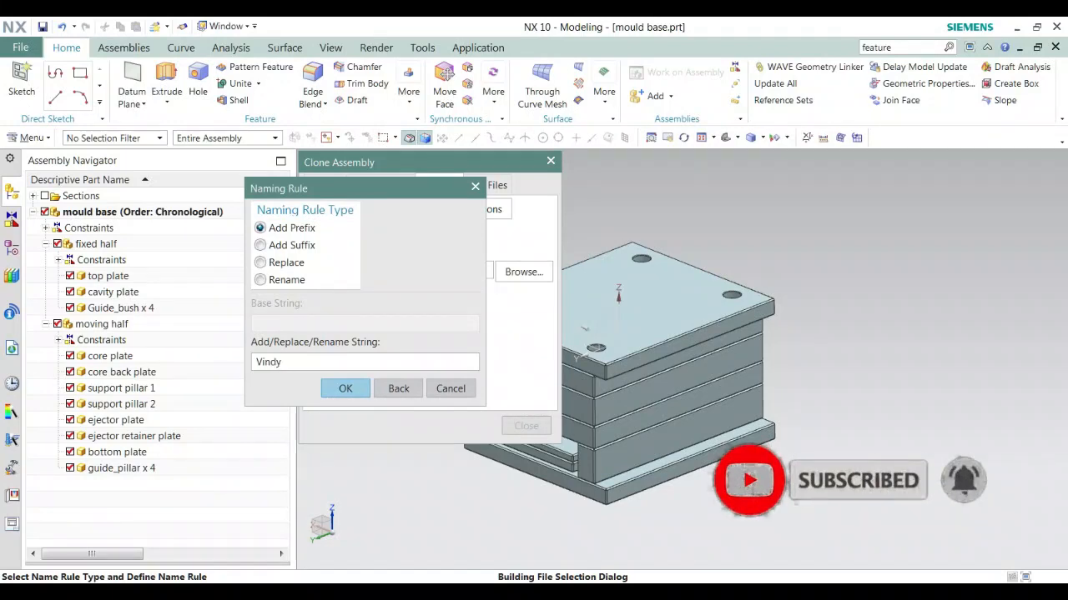
type("CAD_")
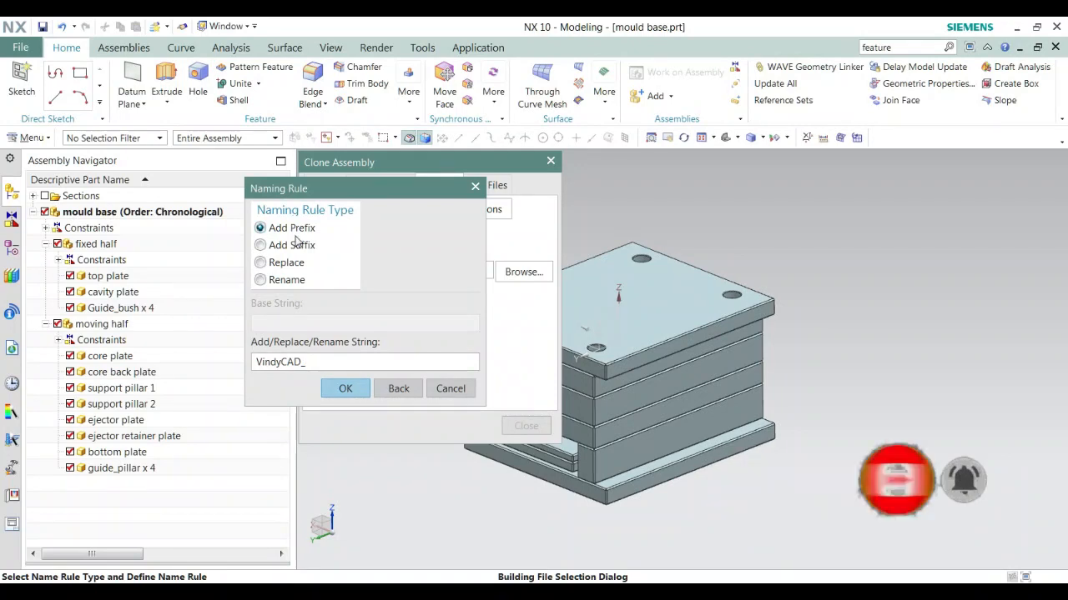
left_click(345, 390)
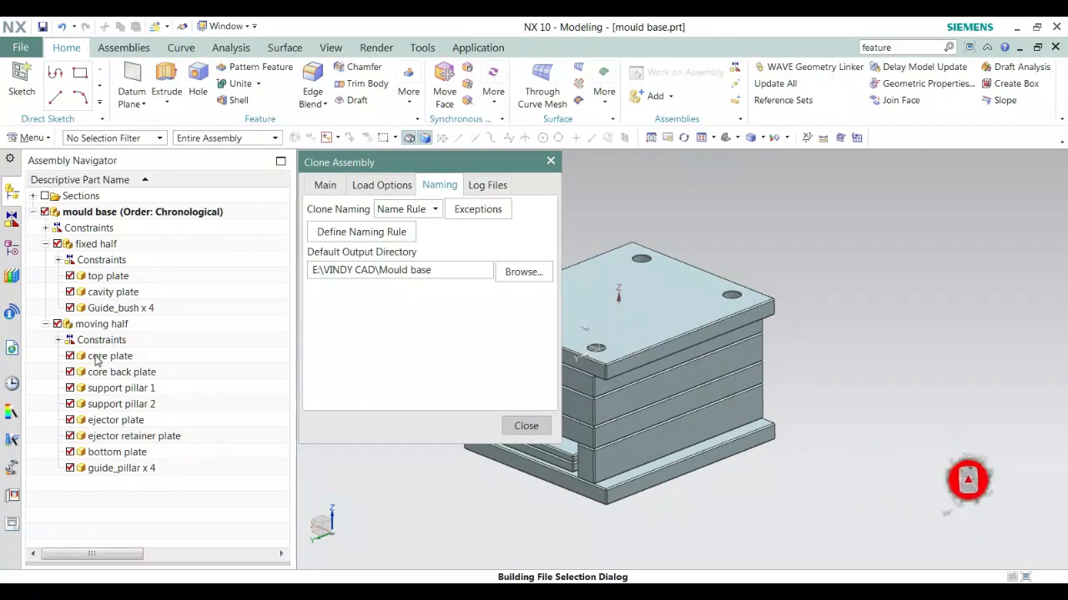
Execute the cloning as a dry run and examine the bottom plate's original and clone names in the log
left_click(326, 185)
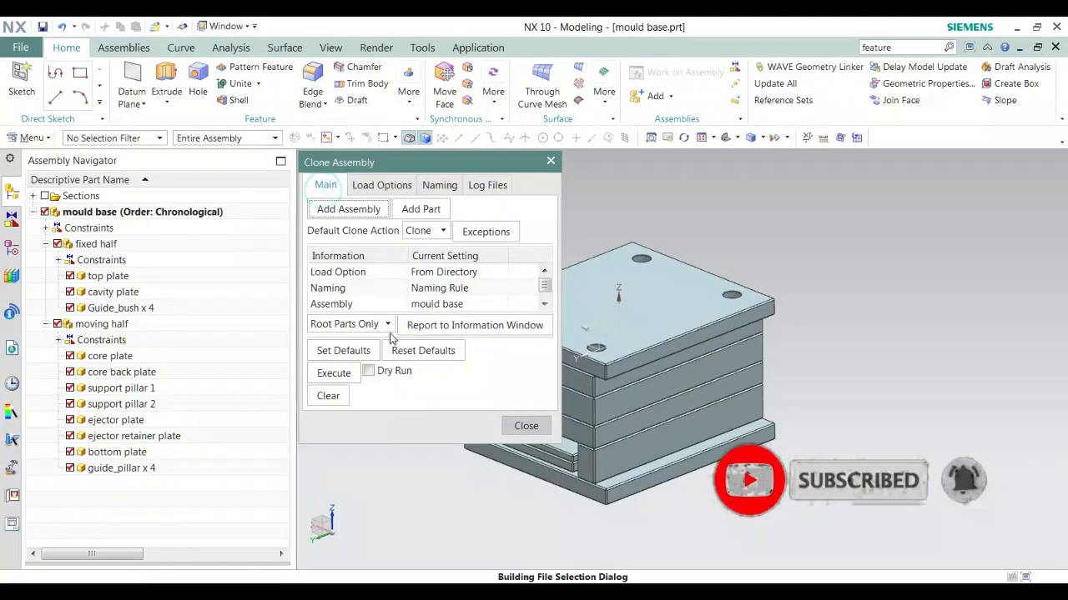
left_click(369, 371)
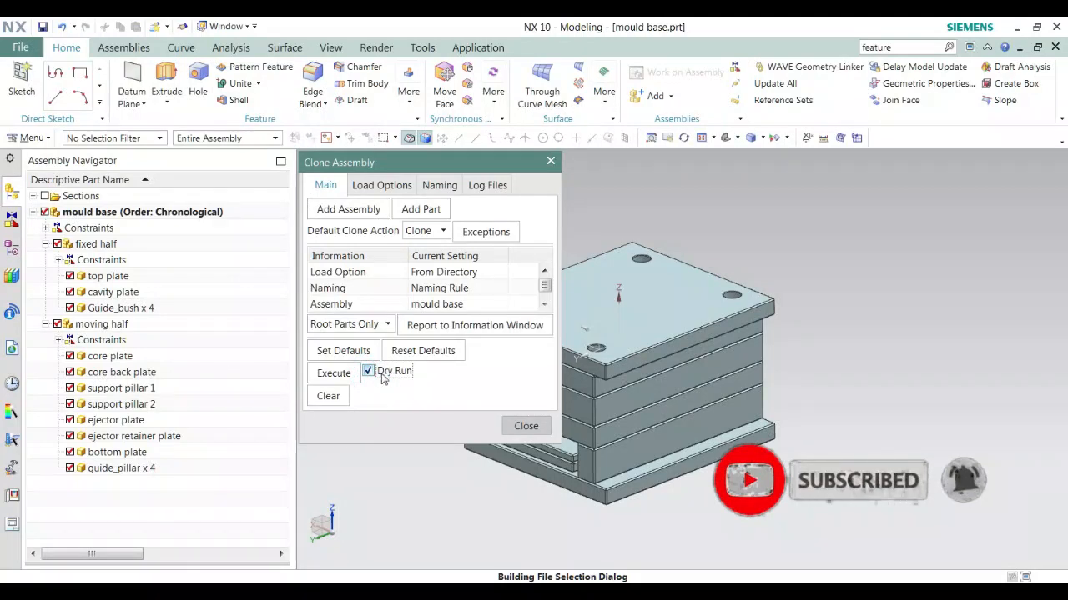
left_click(336, 374)
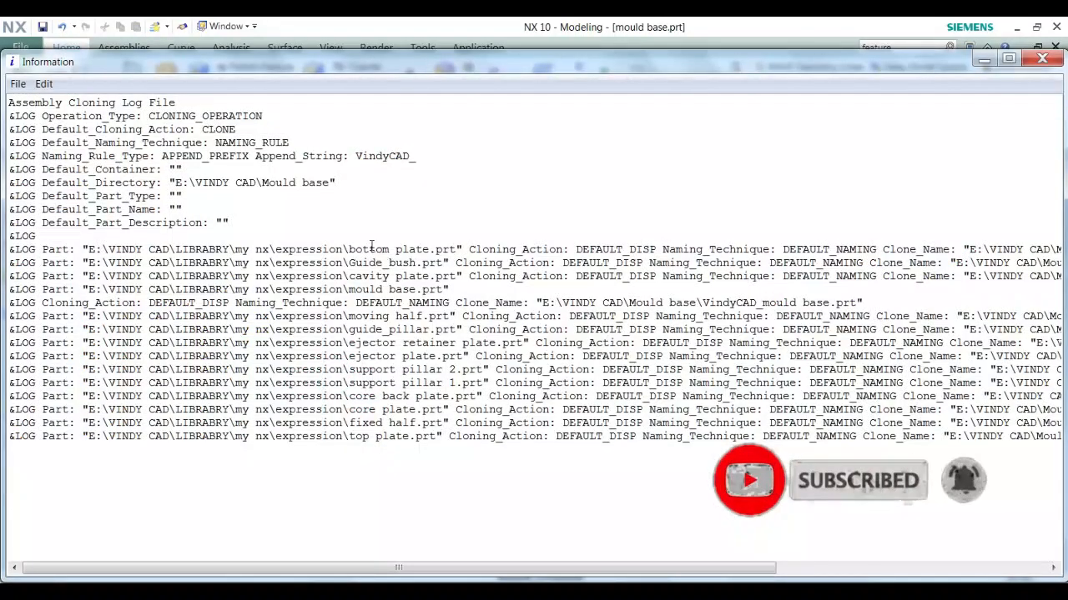
left_click_drag(348, 249, 461, 249)
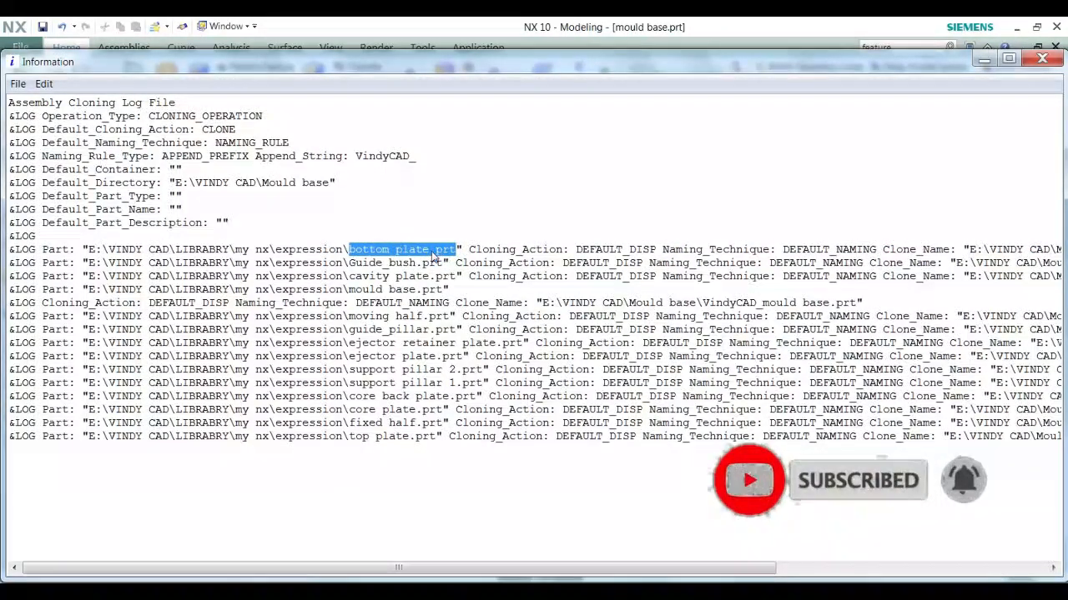
left_click_drag(468, 249, 1063, 251)
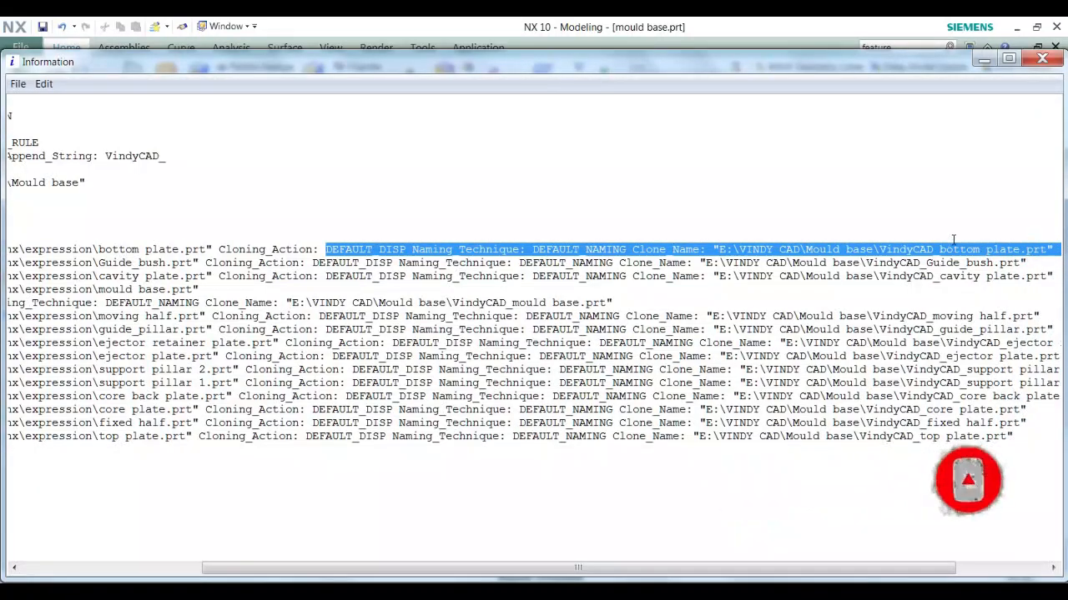
Compare the original and clone names of the bottom plate, guide bush and mould base parts in the cloning log
left_click(165, 273)
left_click_drag(206, 249, 105, 250)
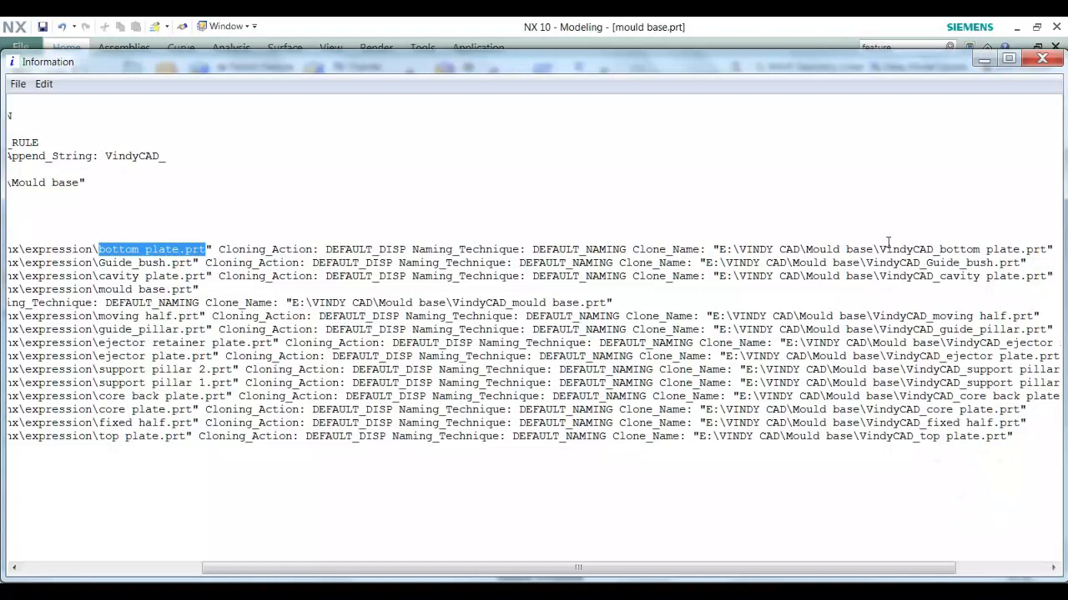
left_click_drag(879, 250, 1049, 251)
left_click(1034, 263)
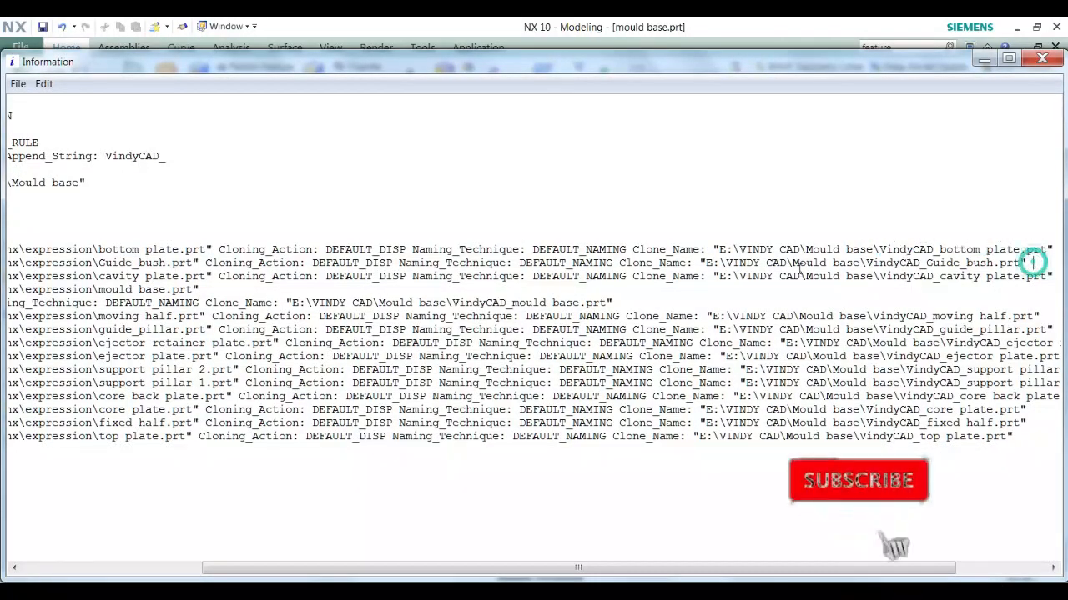
left_click_drag(99, 261, 196, 262)
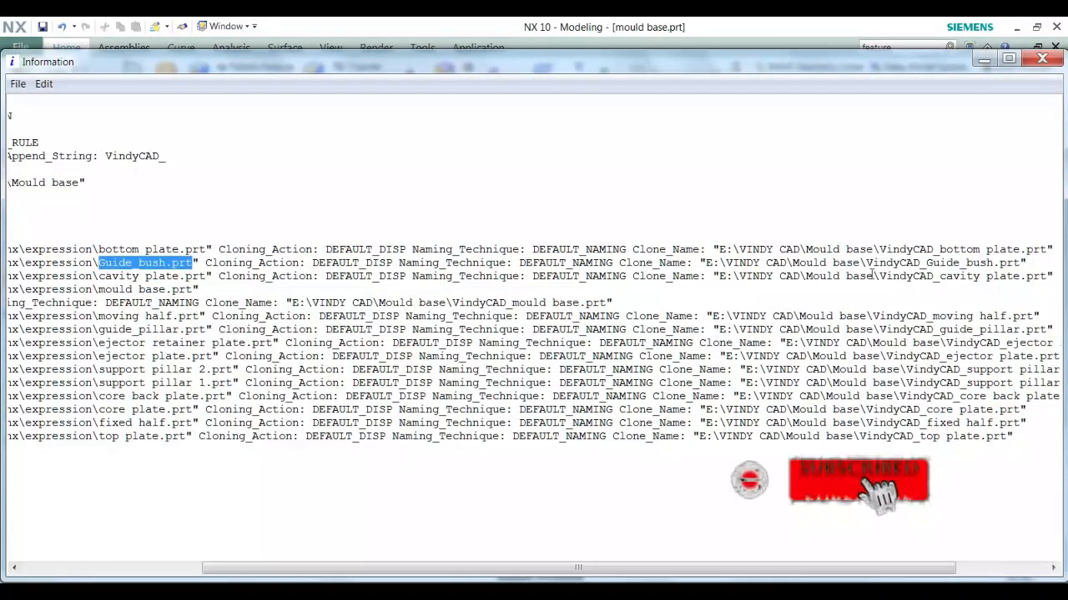
left_click_drag(866, 263, 1019, 263)
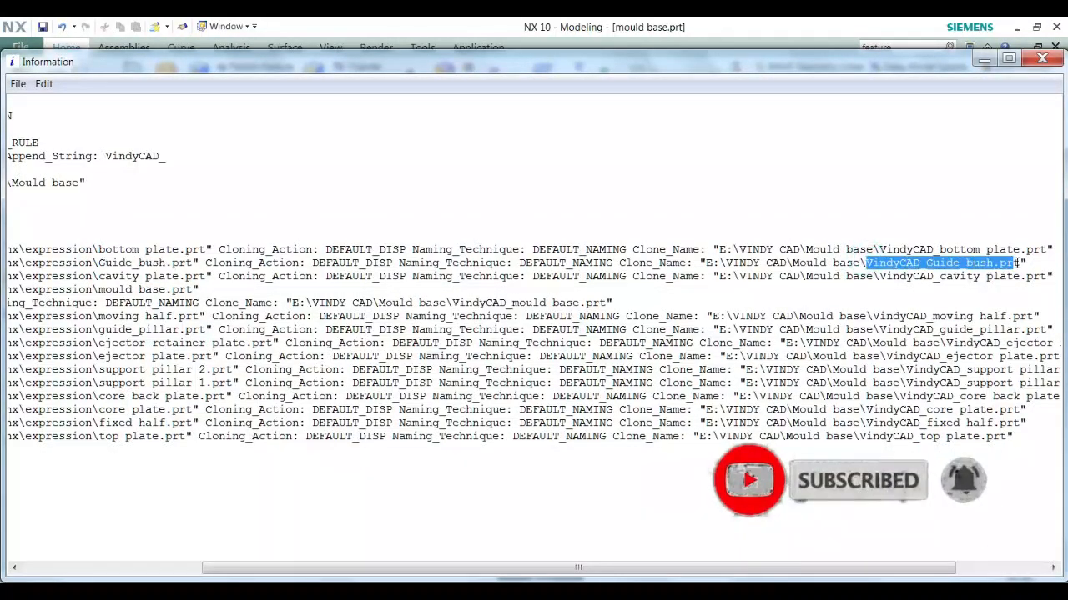
left_click(156, 291)
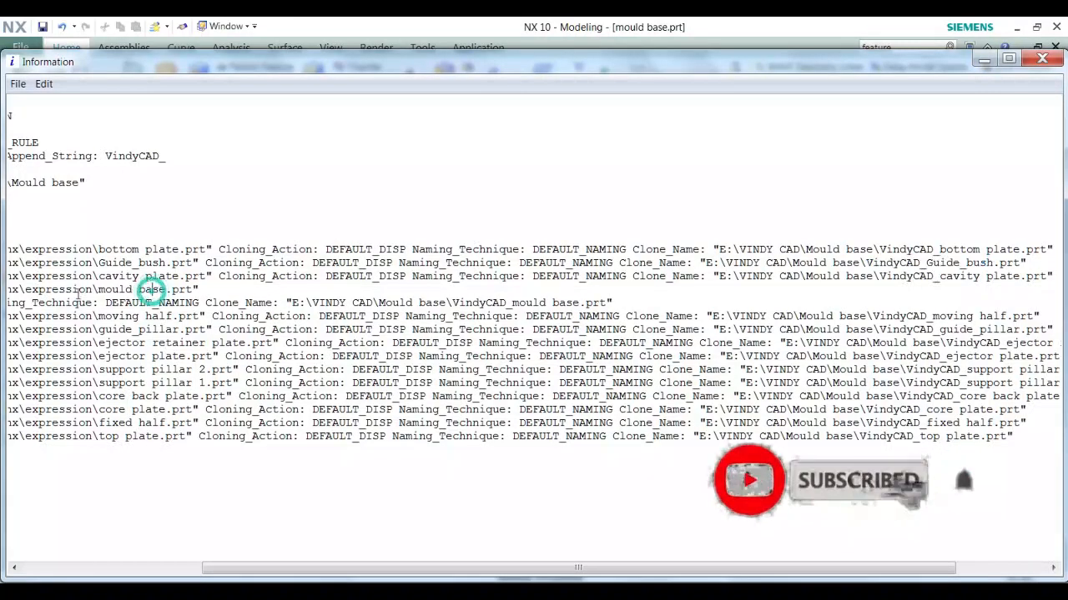
left_click_drag(99, 290, 200, 288)
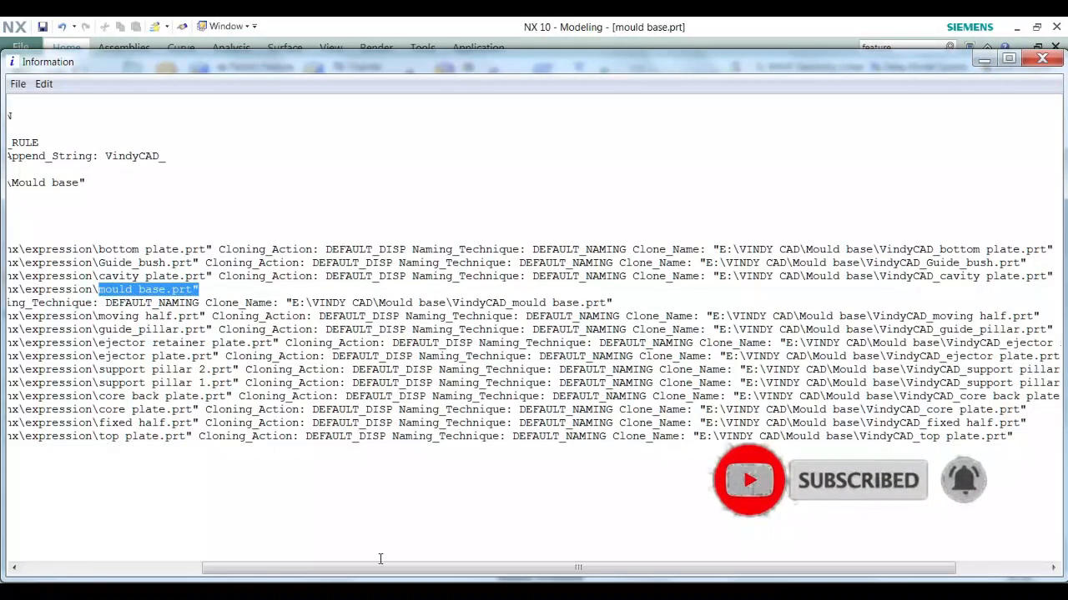
left_click_drag(371, 569, 142, 564)
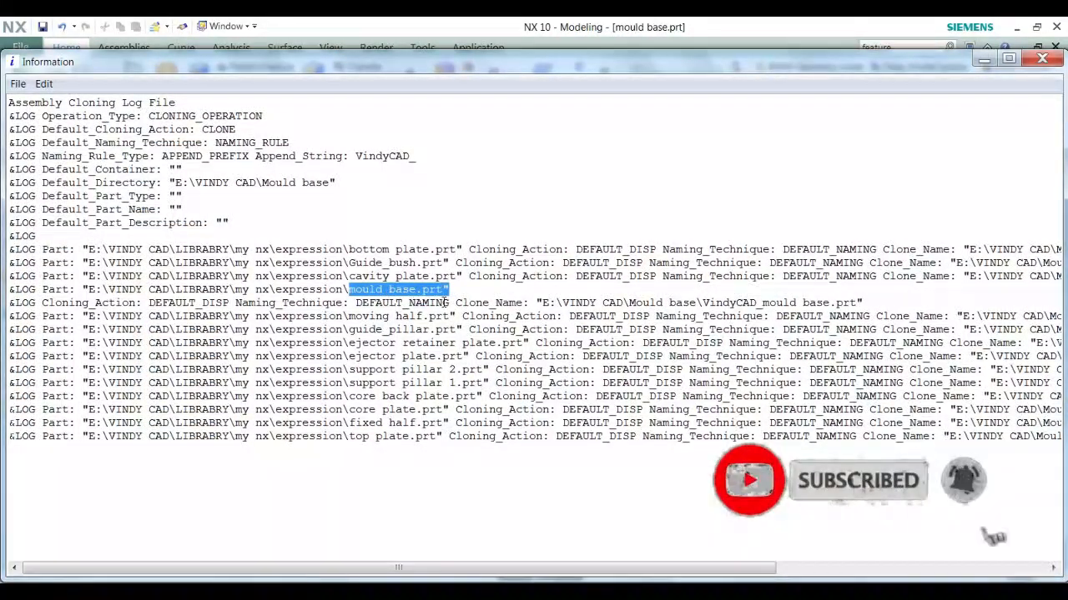
left_click_drag(703, 303, 869, 303)
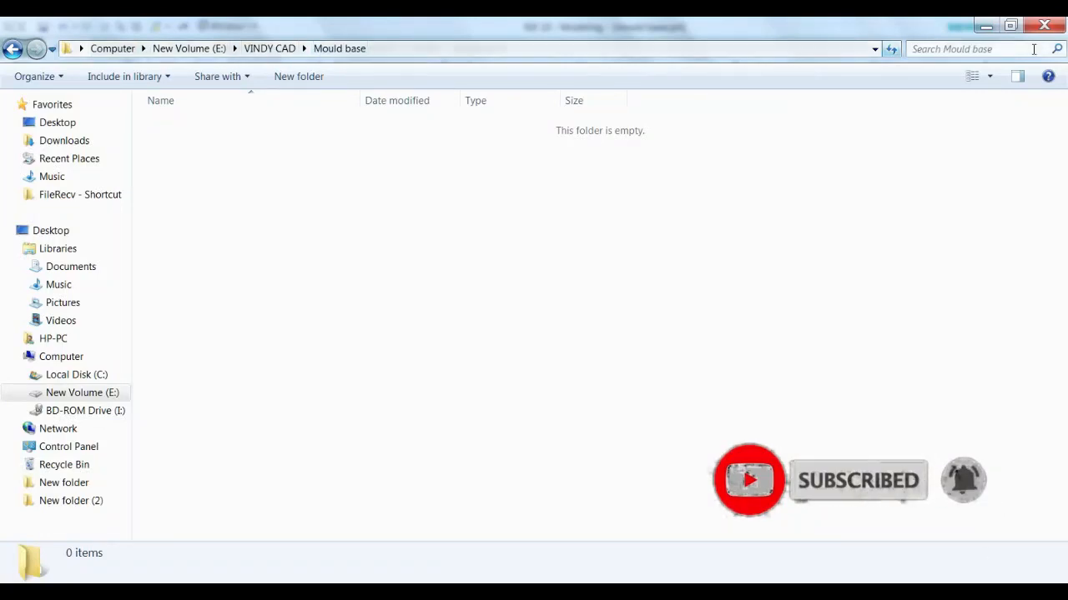
Execute the actual cloning with Dry Run off, check the output folder, and close the clone operation
left_click(984, 27)
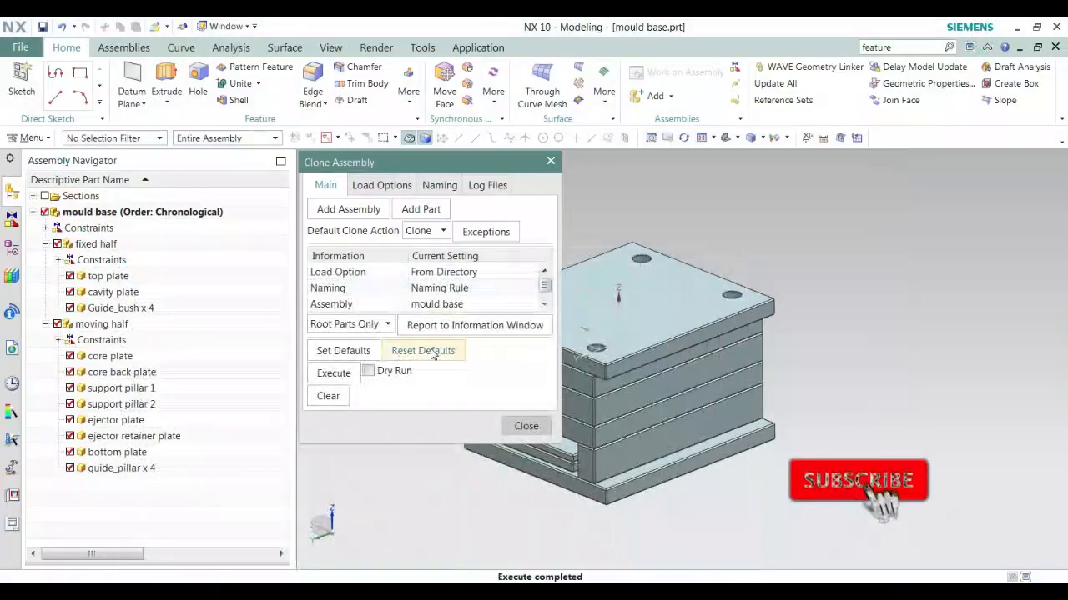
left_click(334, 375)
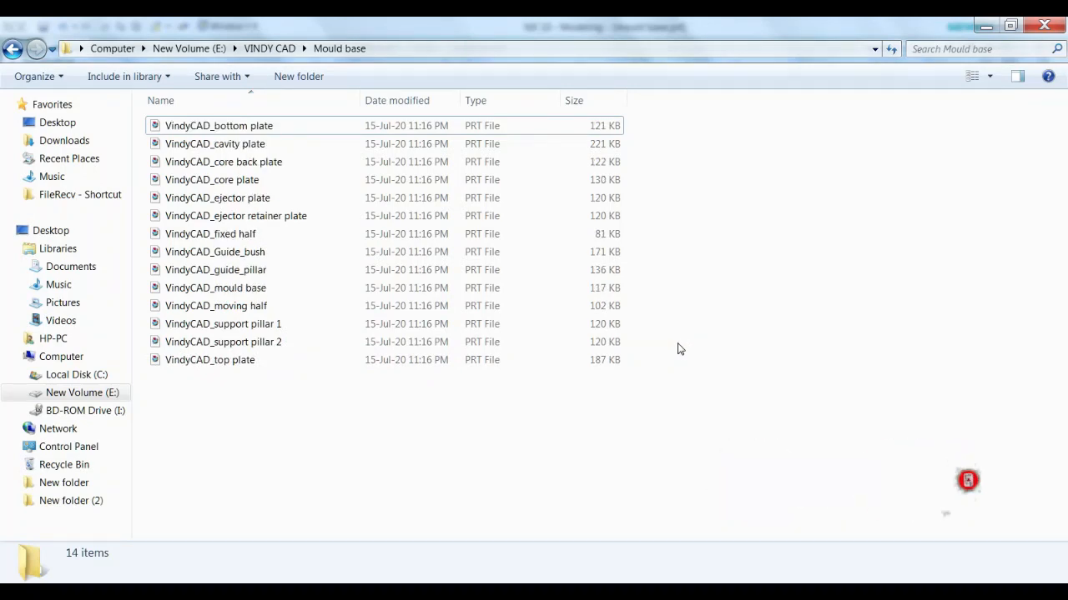
left_click(410, 591)
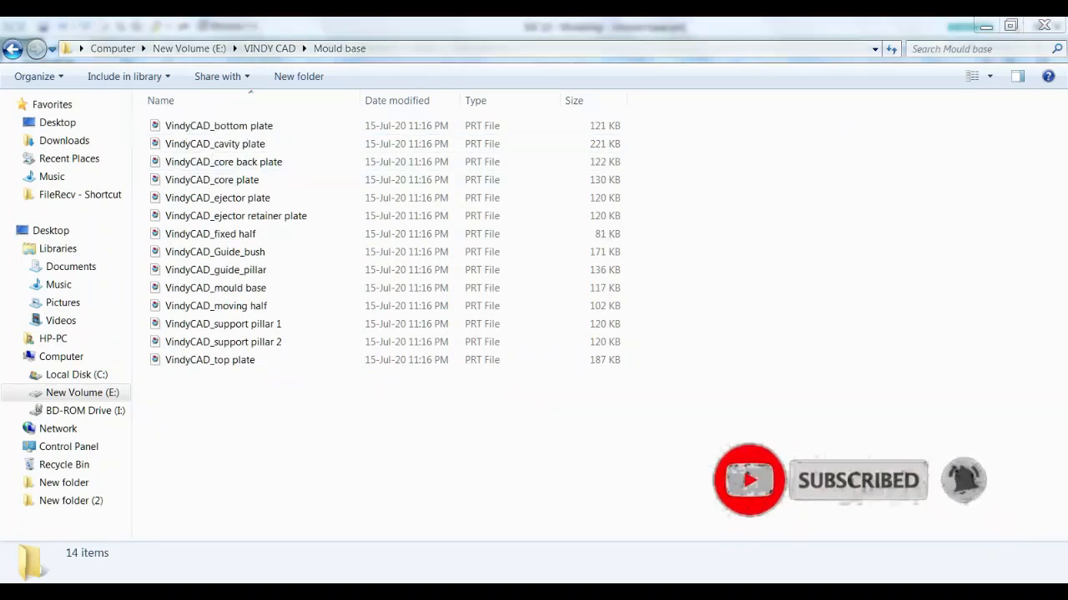
left_click(534, 504)
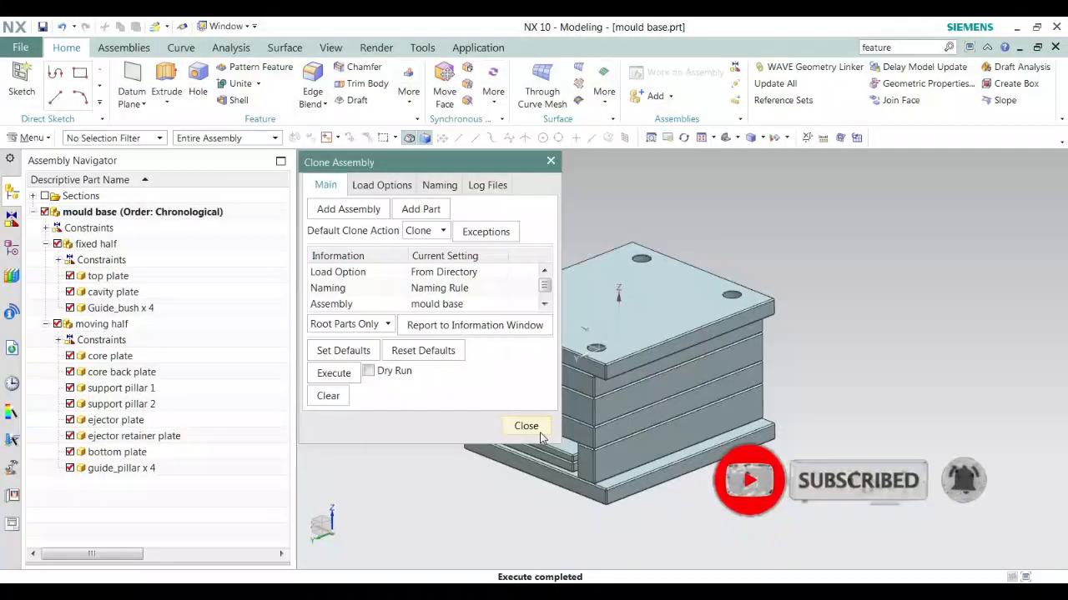
left_click(526, 426)
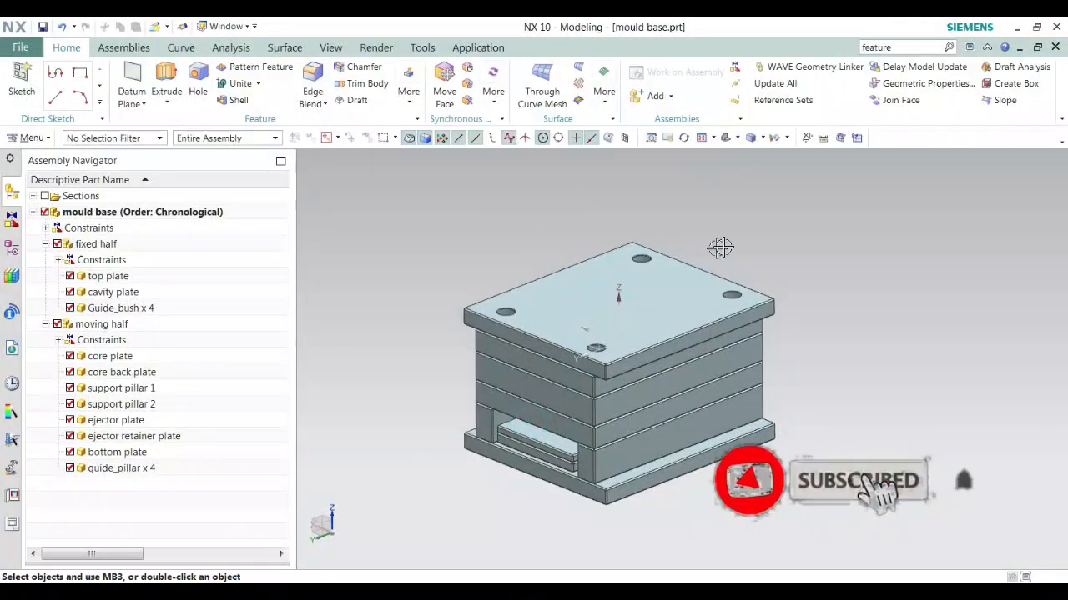
Save the original mould base assembly and close it together with its components
left_click(42, 27)
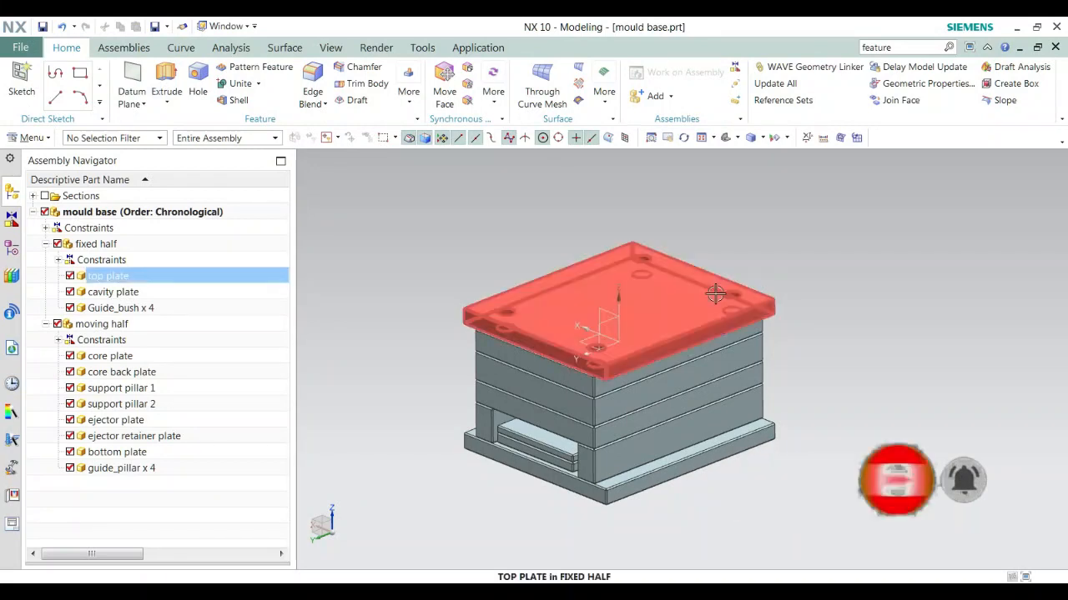
left_click(1055, 48)
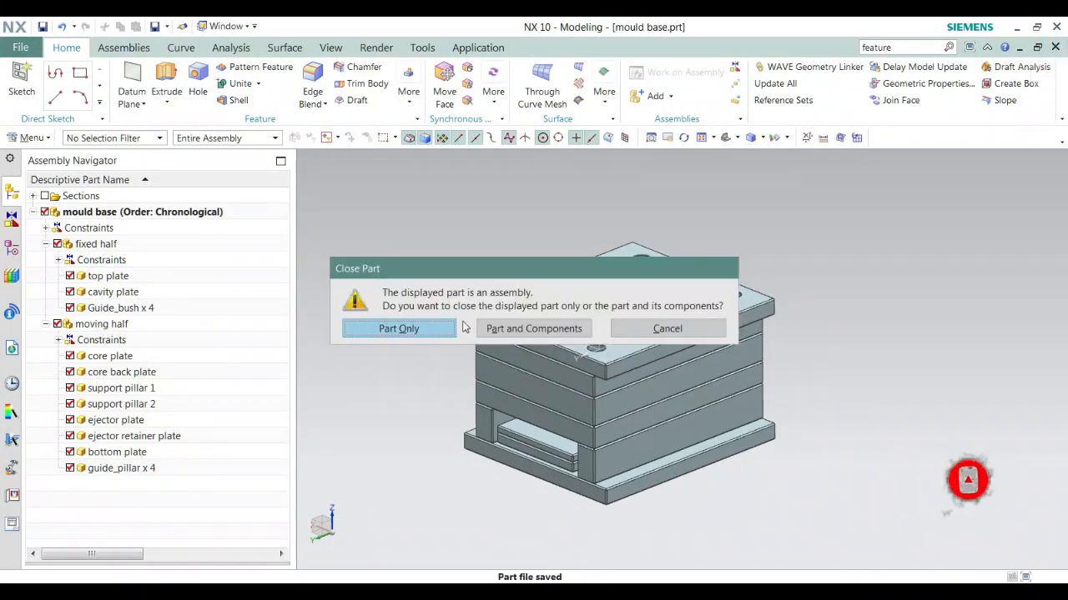
left_click(533, 329)
Clear the part history list
right_click(190, 347)
left_click(235, 349)
left_click(427, 327)
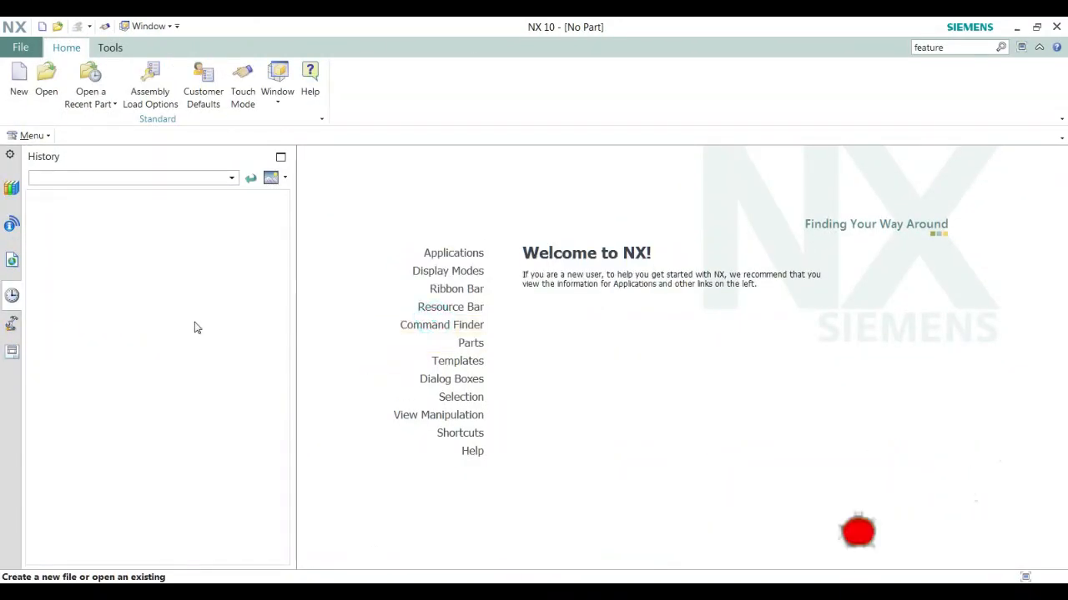
Open the cloned assembly VindyCAD_mould base from the folder E:\VINDY CAD\Mould base
left_click(46, 79)
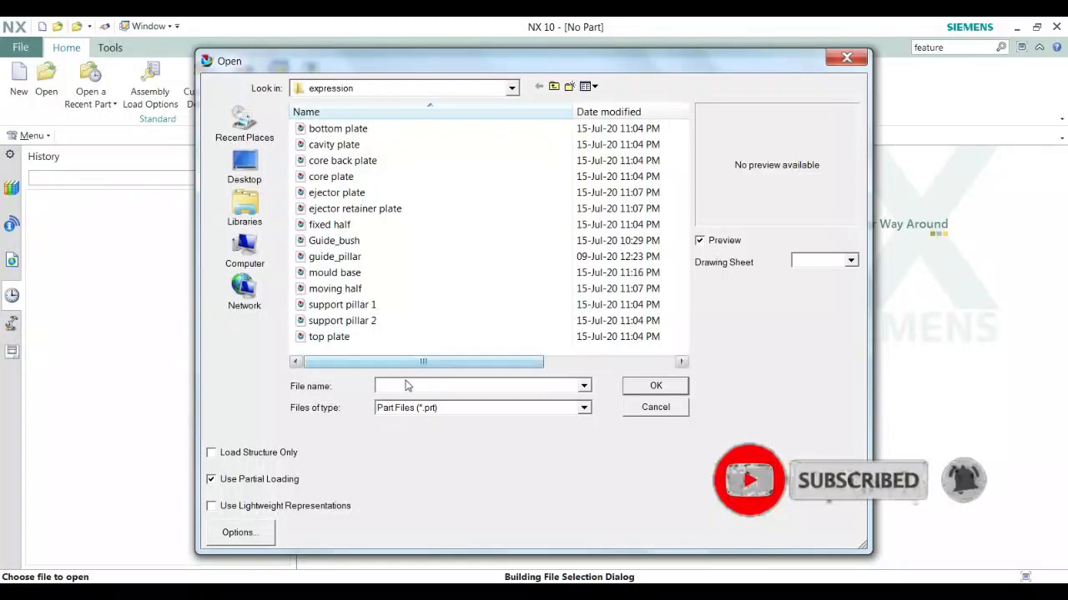
right_click(405, 385)
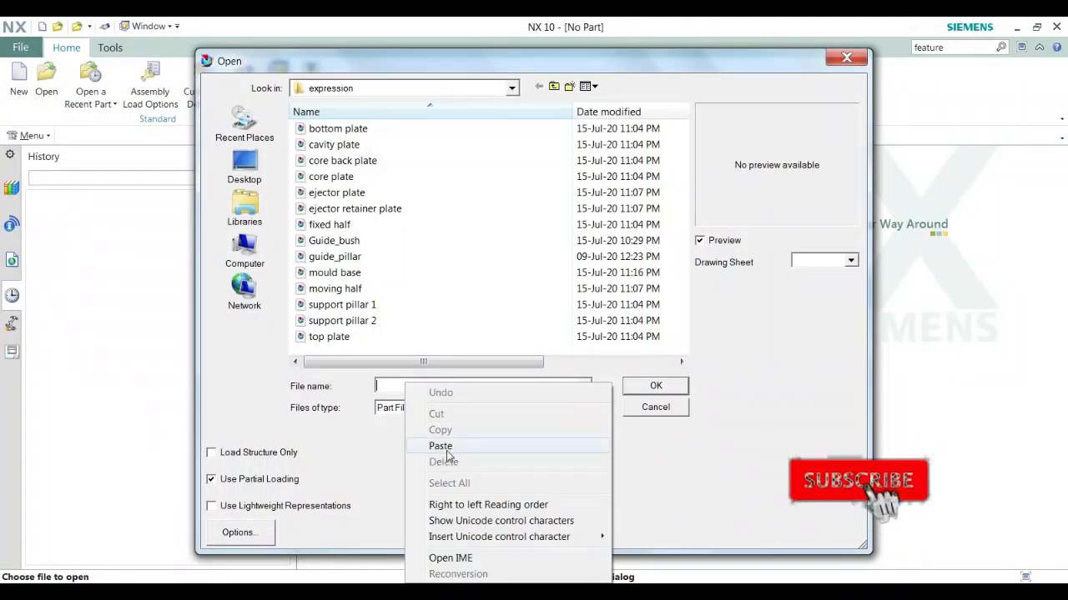
left_click(442, 447)
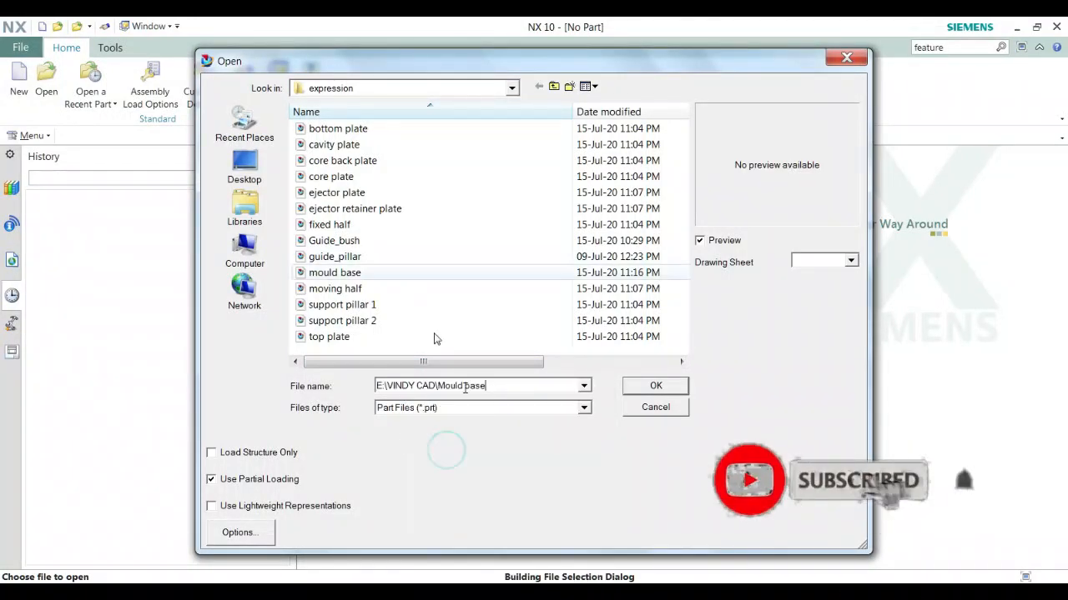
left_click(656, 386)
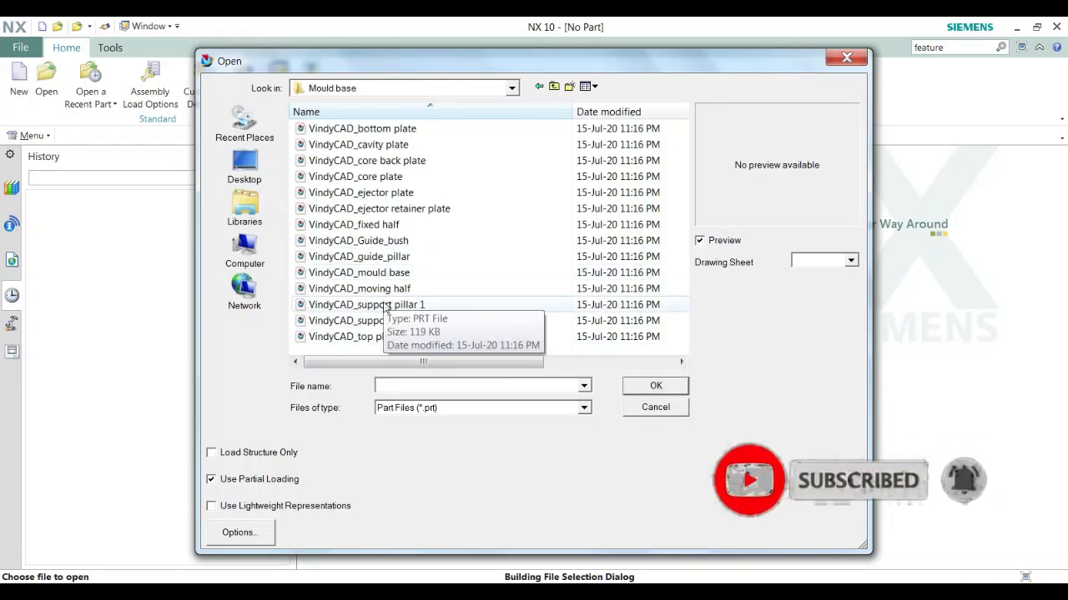
left_click(369, 225)
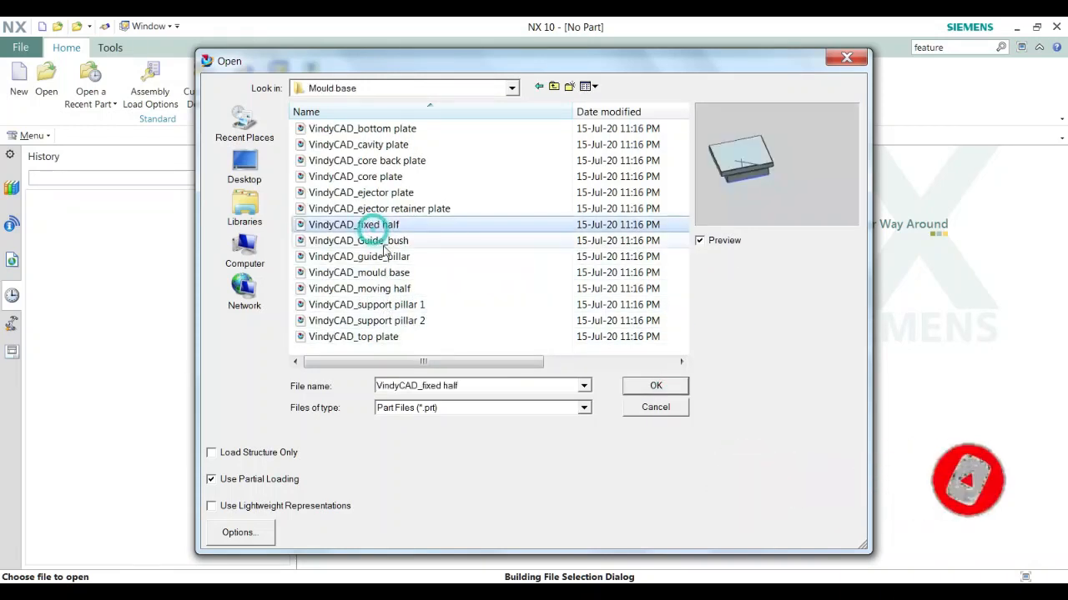
left_click(360, 273)
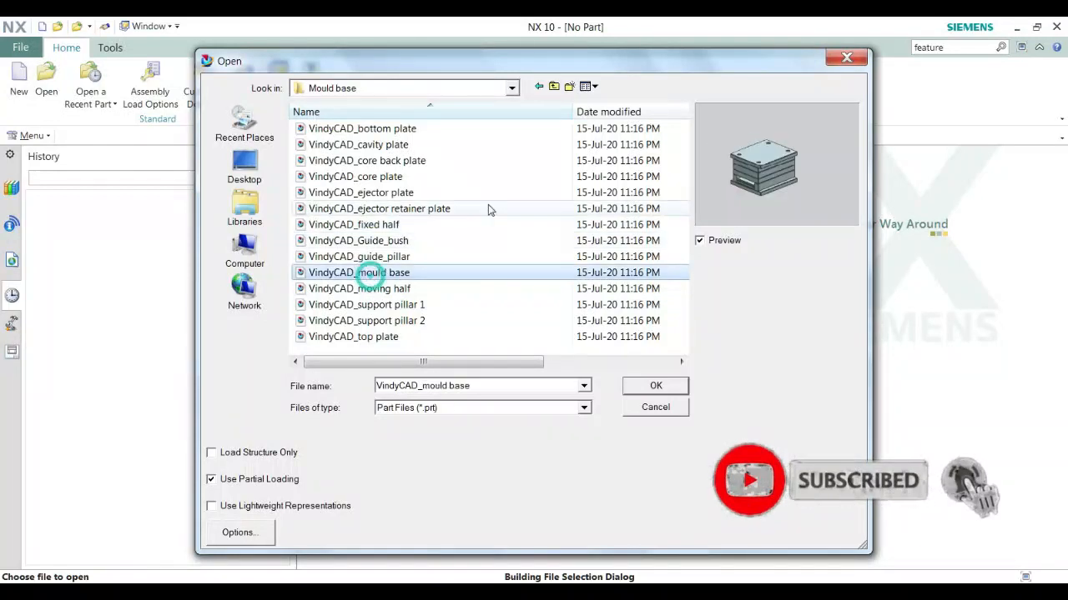
left_click(635, 387)
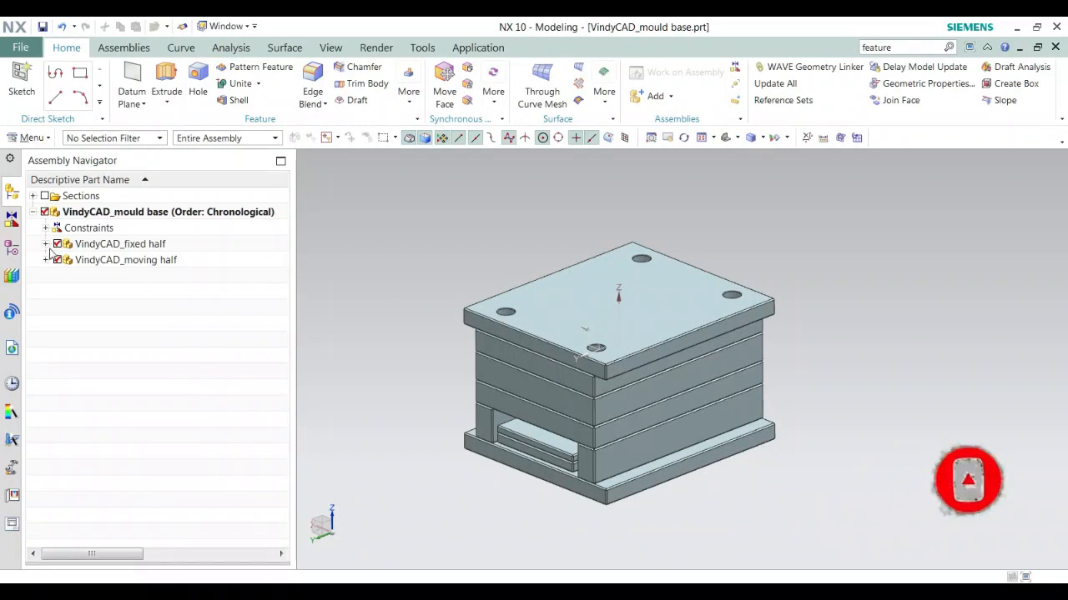
Expand VindyCAD_fixed half and VindyCAD_moving half to inspect the cloned component names and the fixed half's constraints
left_click(46, 243)
left_click(46, 324)
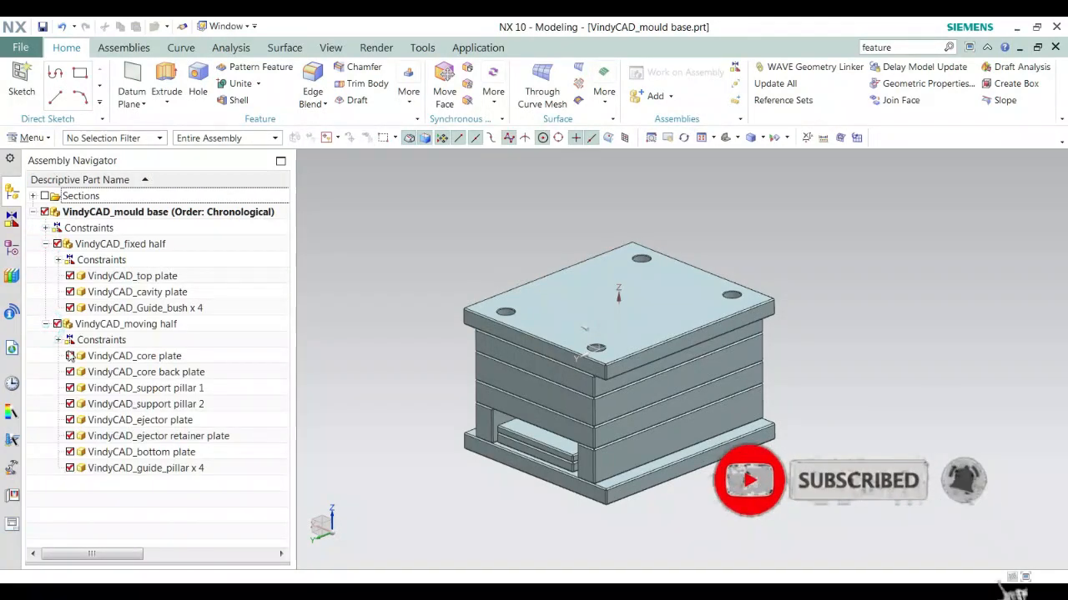
left_click(59, 341)
left_click(58, 196)
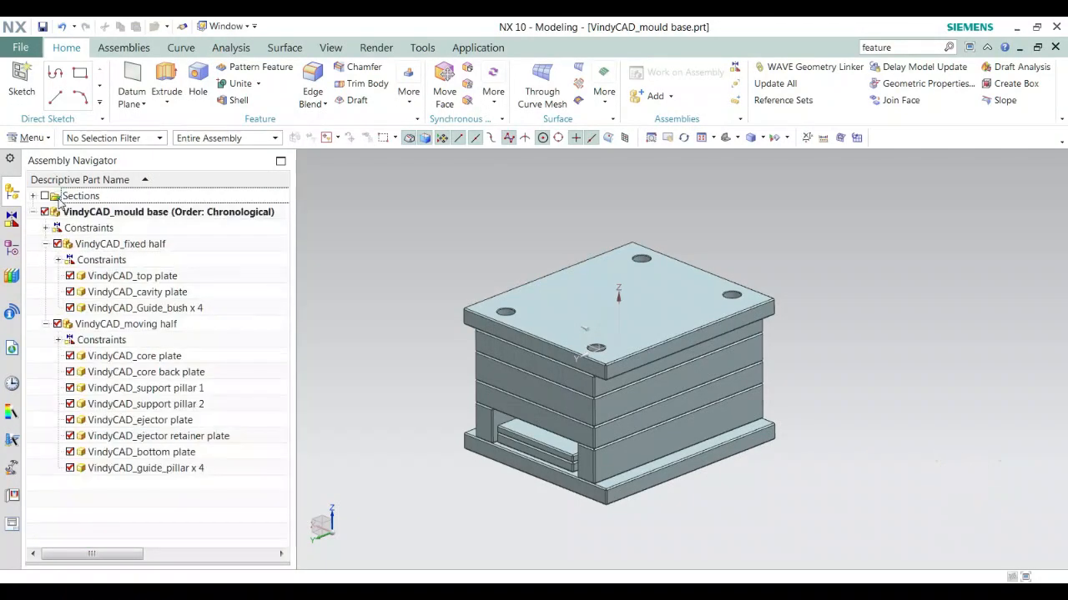
left_click(58, 259)
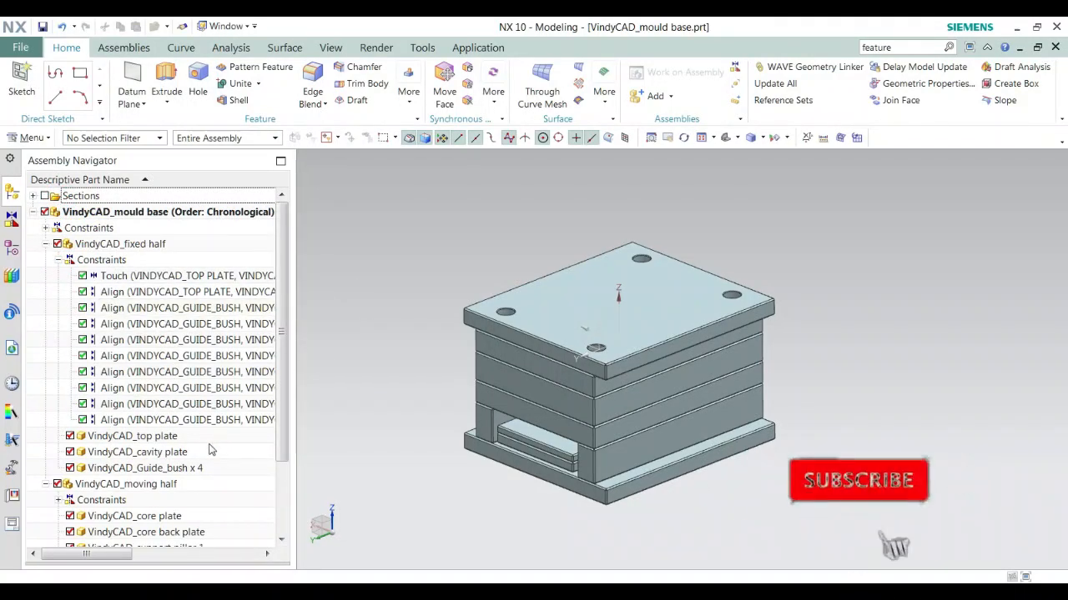
left_click(58, 259)
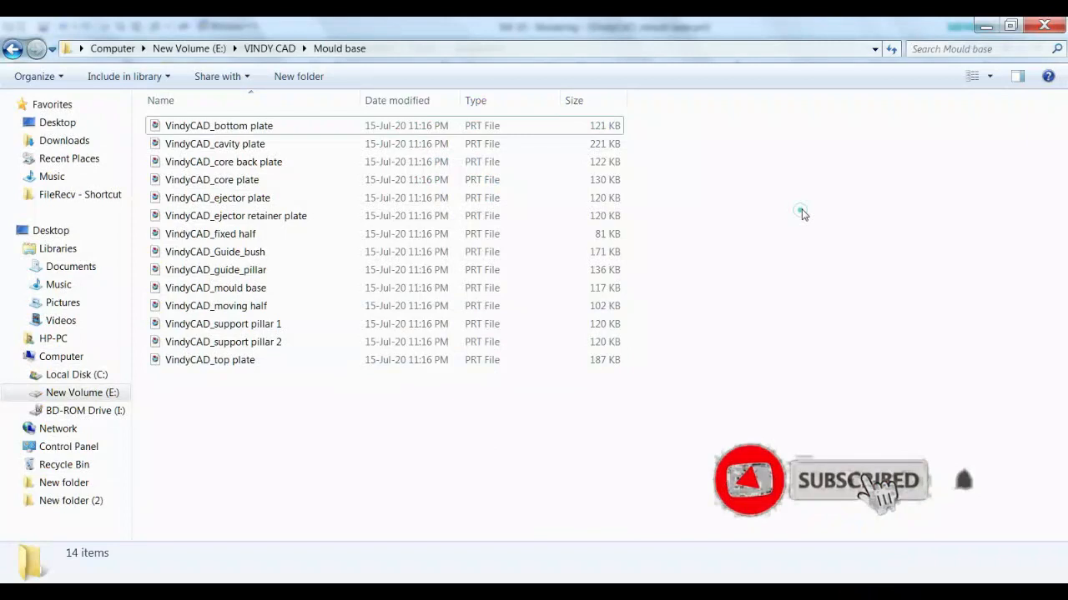
In Windows Explorer, create a subfolder named rename inside the Mould base folder and open it
right_click(802, 211)
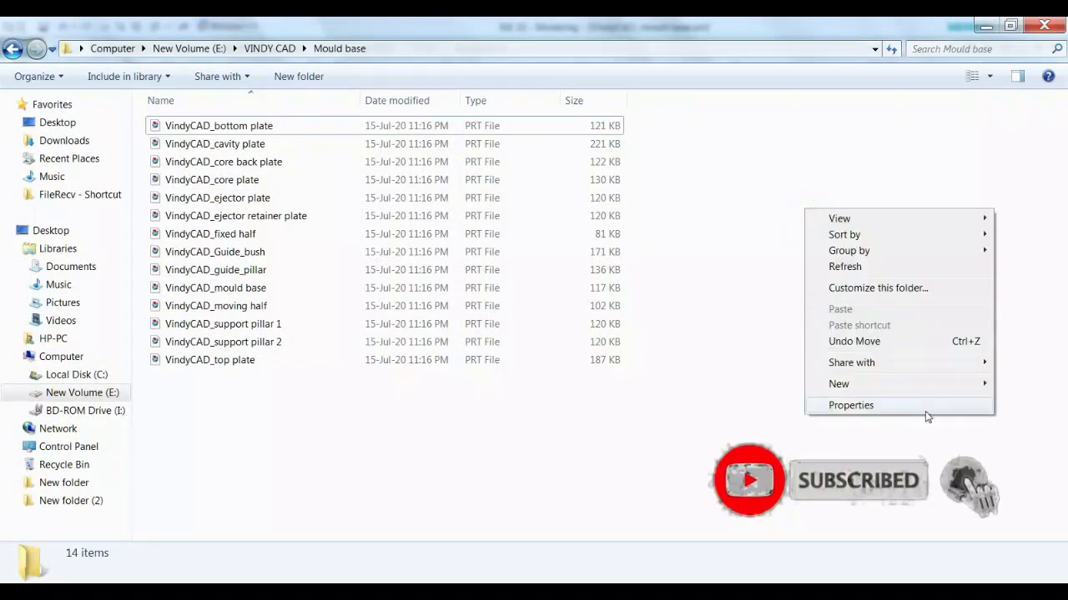
left_click(934, 384)
left_click(665, 150)
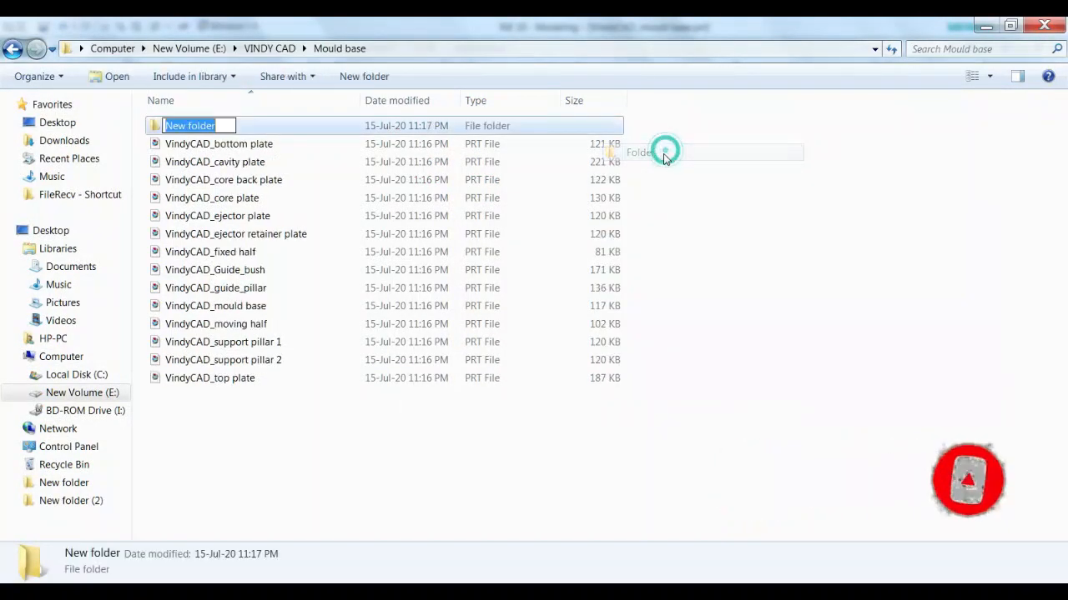
type("rename")
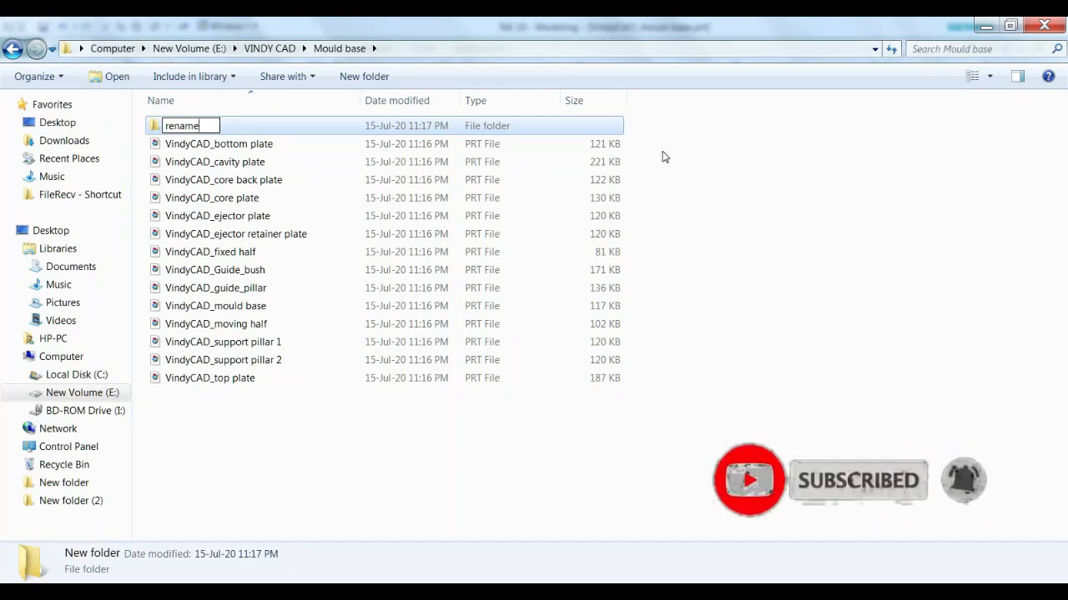
key("Return")
double_click(429, 127)
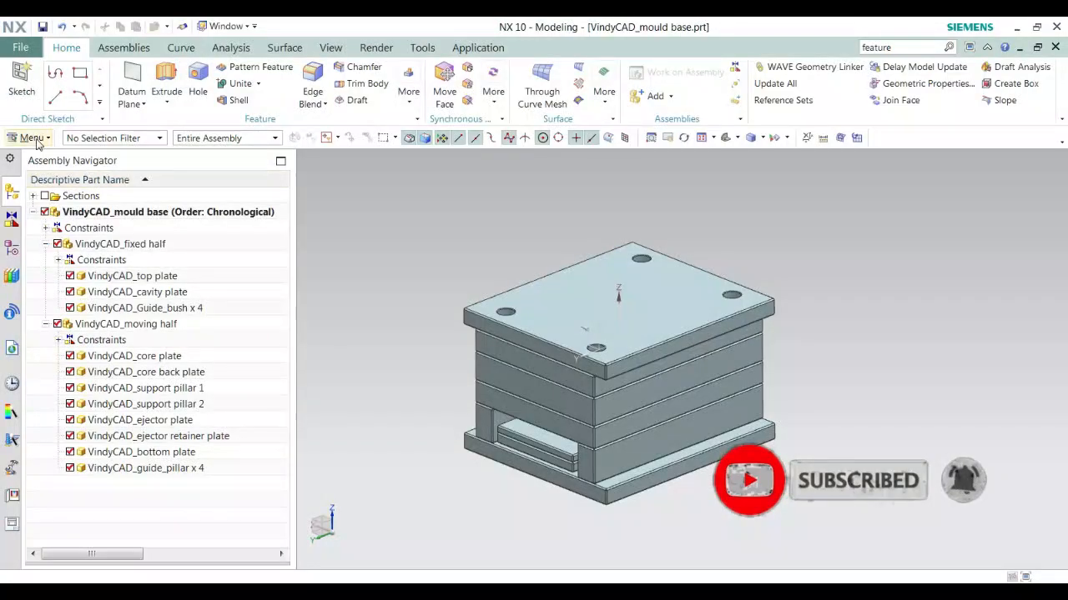
Start a new clone assembly operation and add VindyCAD_mould base from the Mould base folder to it
left_click(32, 138)
mouse_move(46, 227)
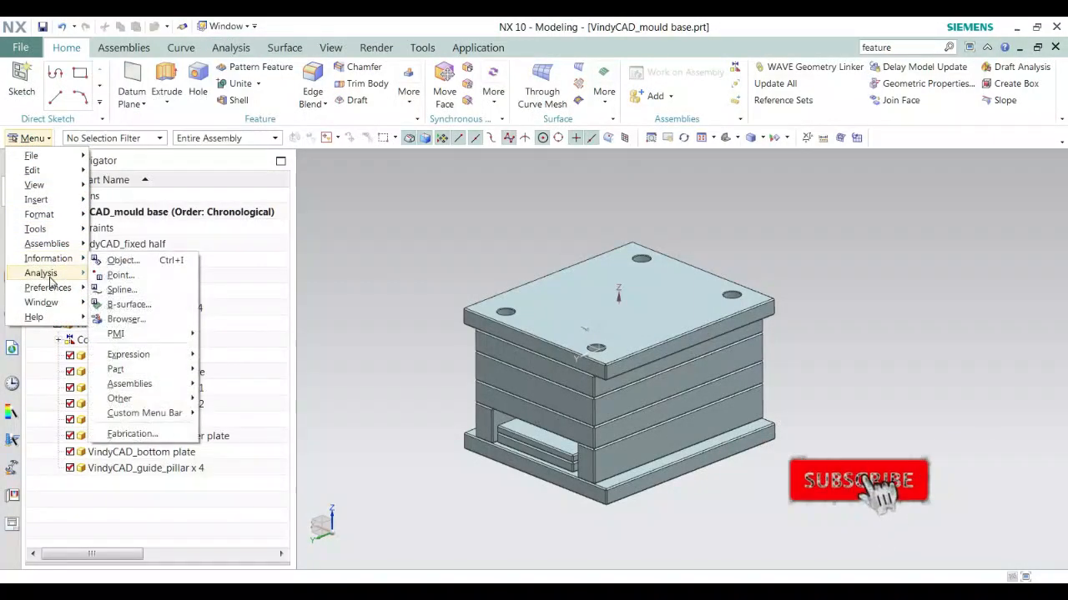
left_click(46, 243)
mouse_move(123, 375)
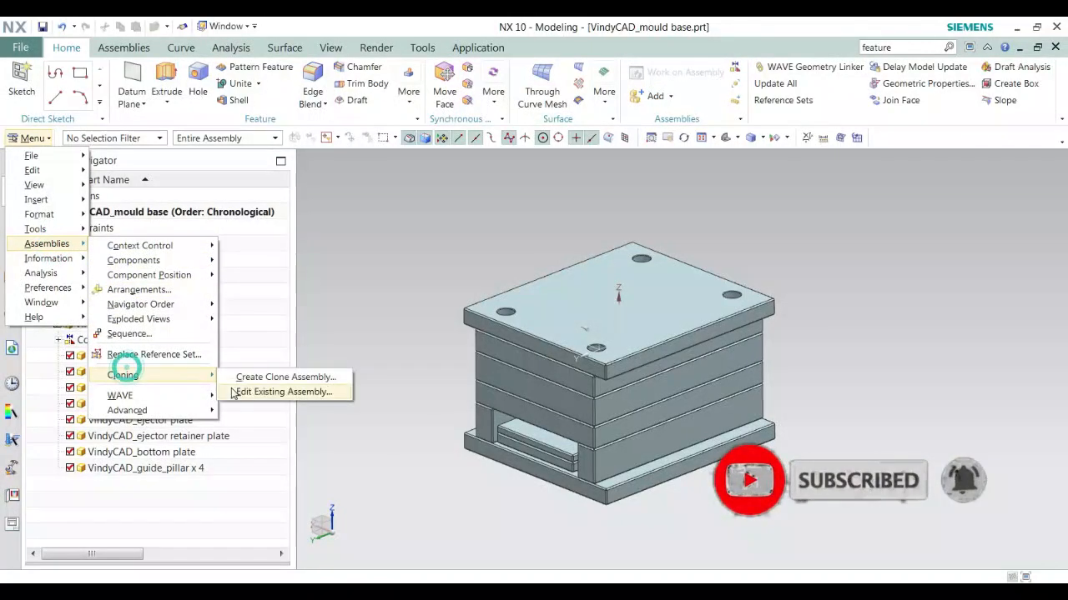
left_click(250, 375)
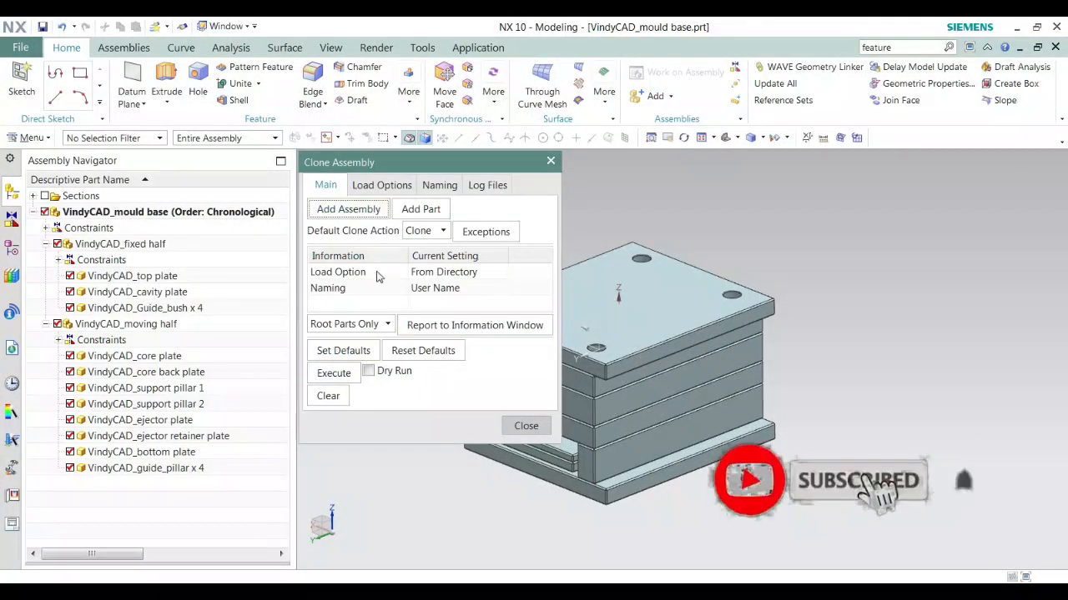
left_click(361, 215)
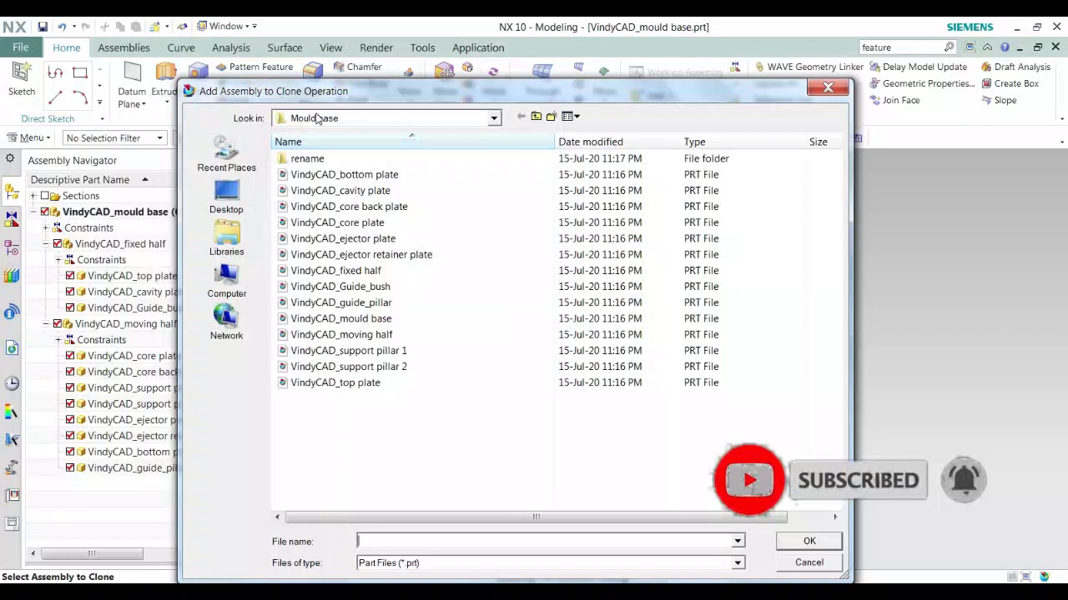
left_click(372, 322)
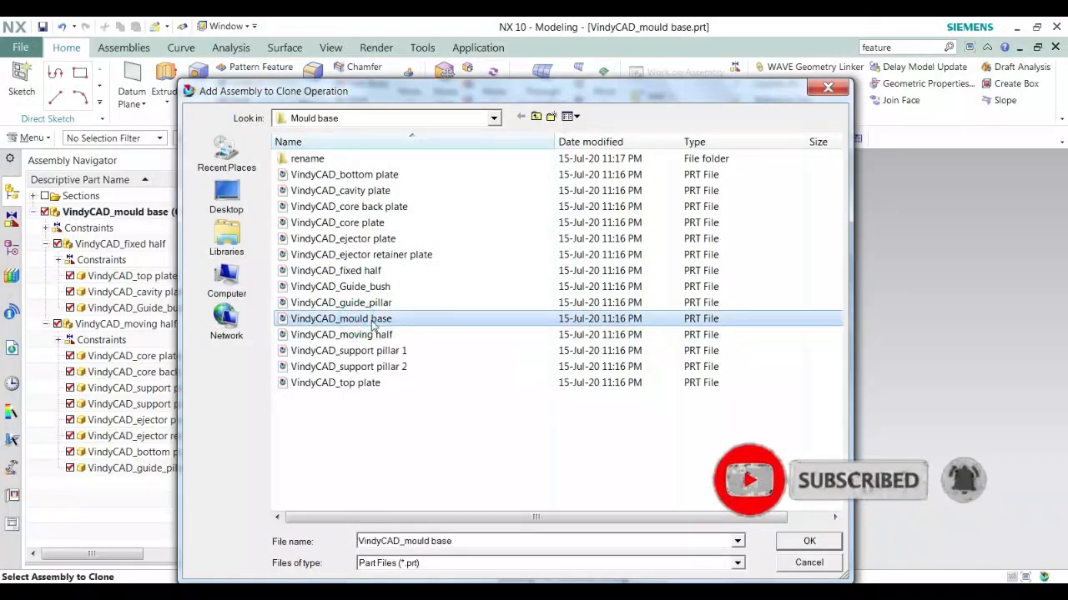
left_click(790, 544)
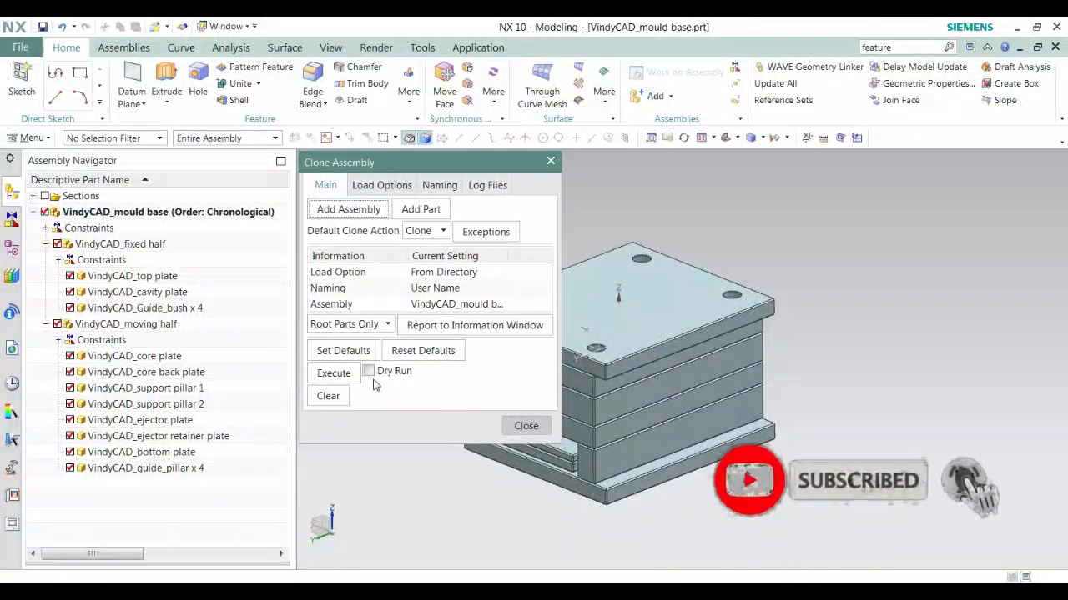
Check the clone's load method and set its default output directory to E:\VINDY CAD\Mould base\rename
left_click(382, 184)
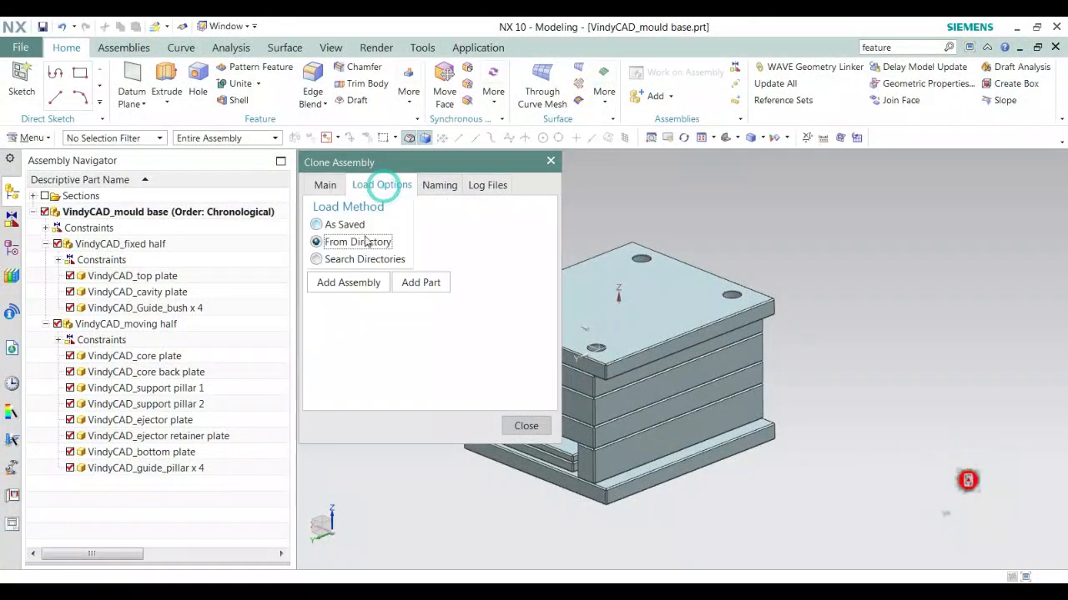
left_click(439, 185)
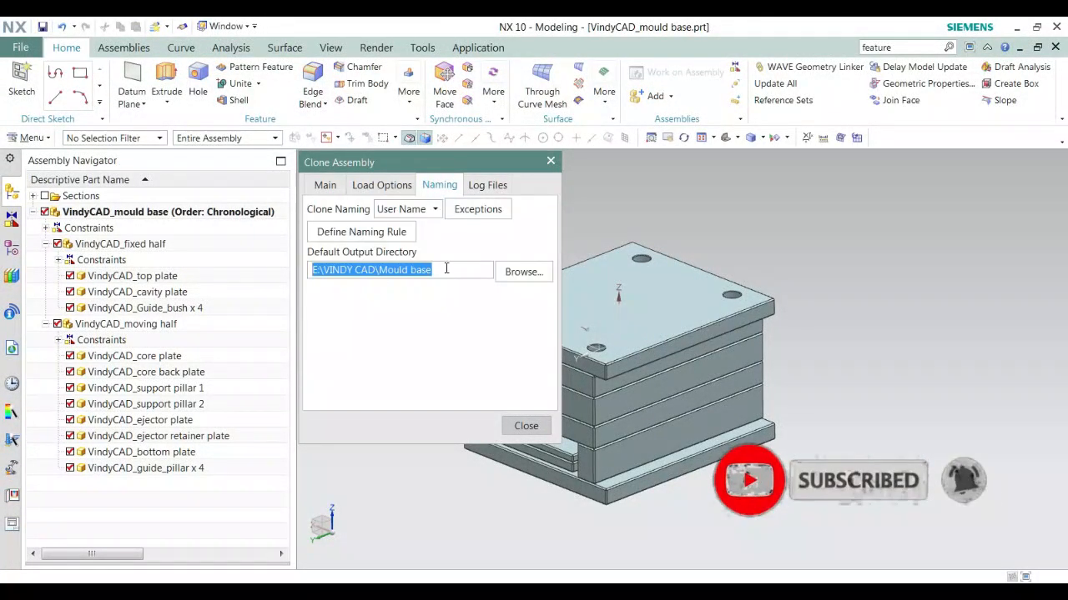
left_click(523, 273)
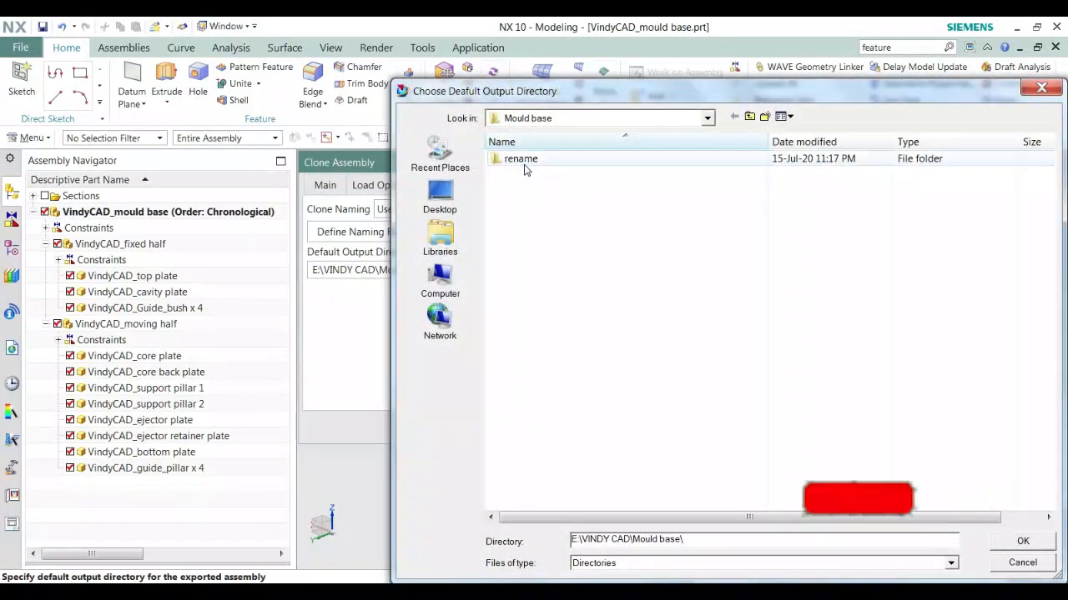
double_click(523, 160)
left_click(1019, 541)
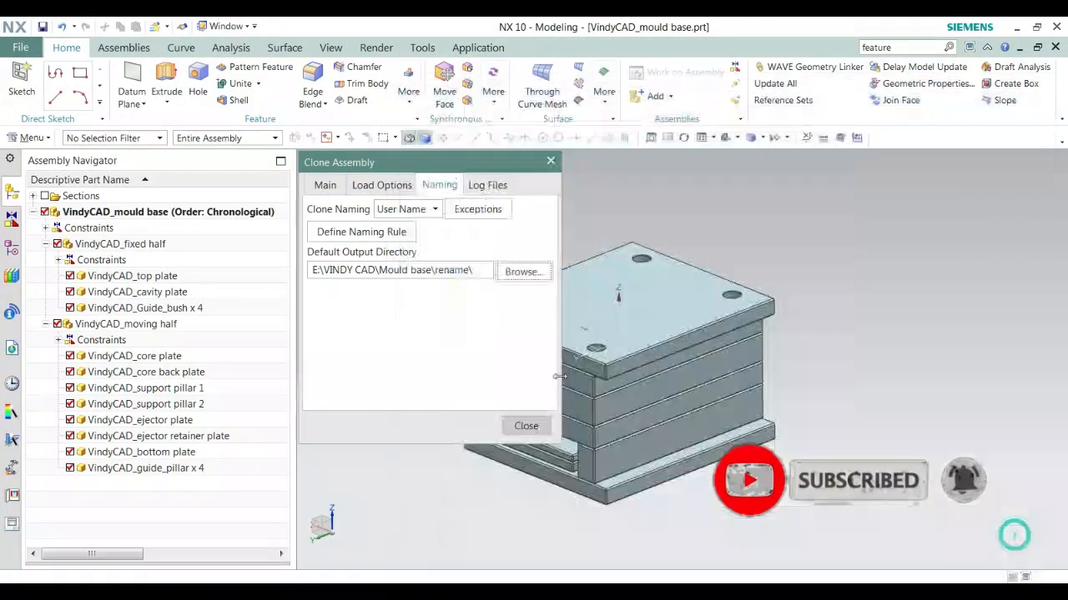
Define a naming rule of type Rename for the cloned parts
left_click(371, 233)
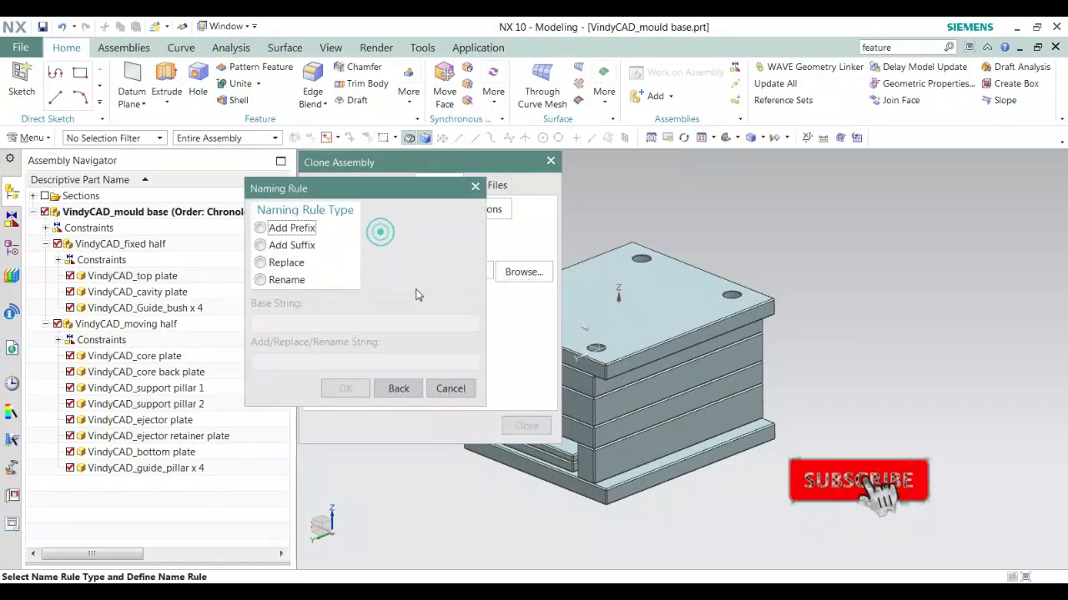
left_click(261, 281)
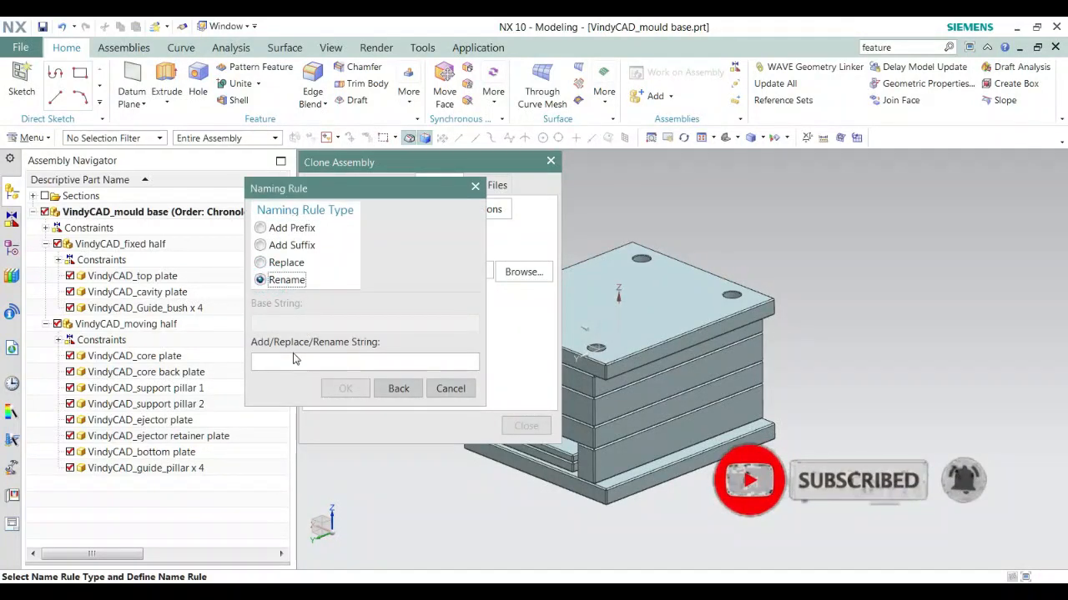